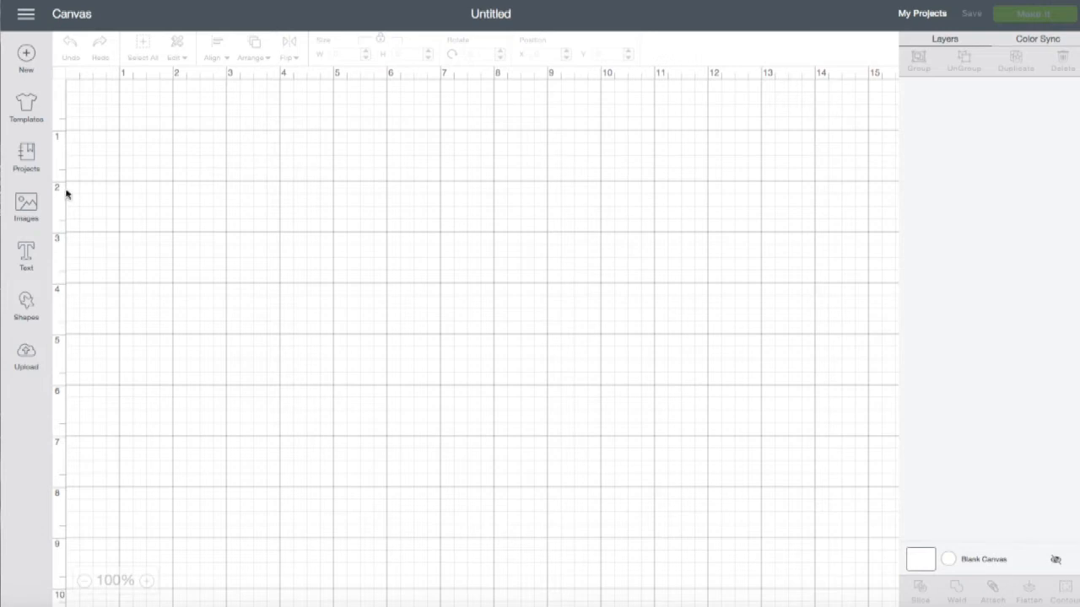
- Open the image library and view the Trick or Treat image's details and purchase form, closing the form without buying
{"action": "left_click", "coordinate": [24, 205]}
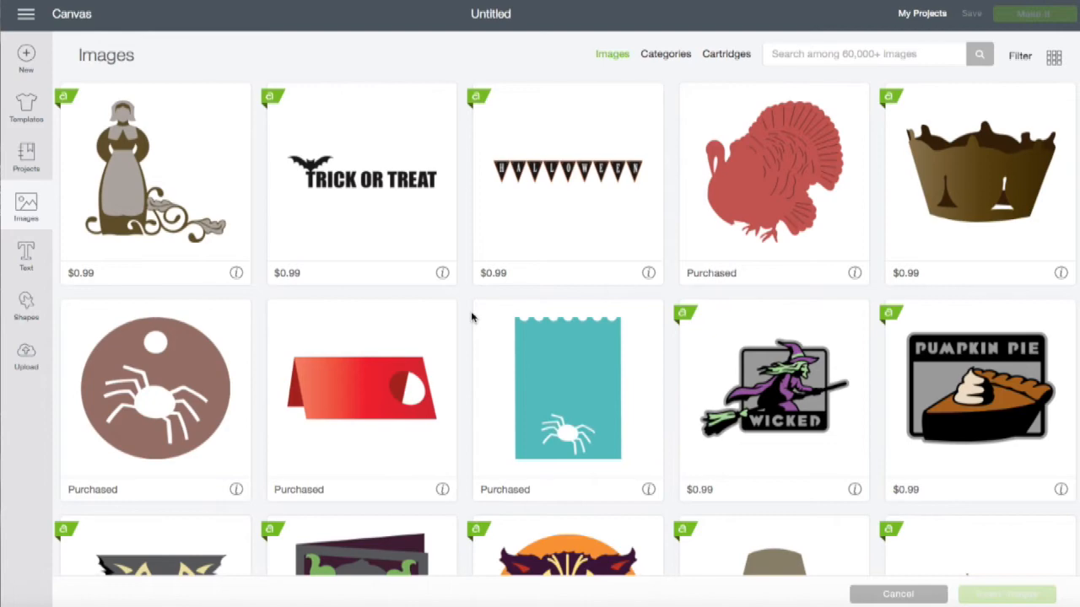
{"action": "scroll", "coordinate": [471, 317], "scroll_direction": "down", "scroll_amount": 5}
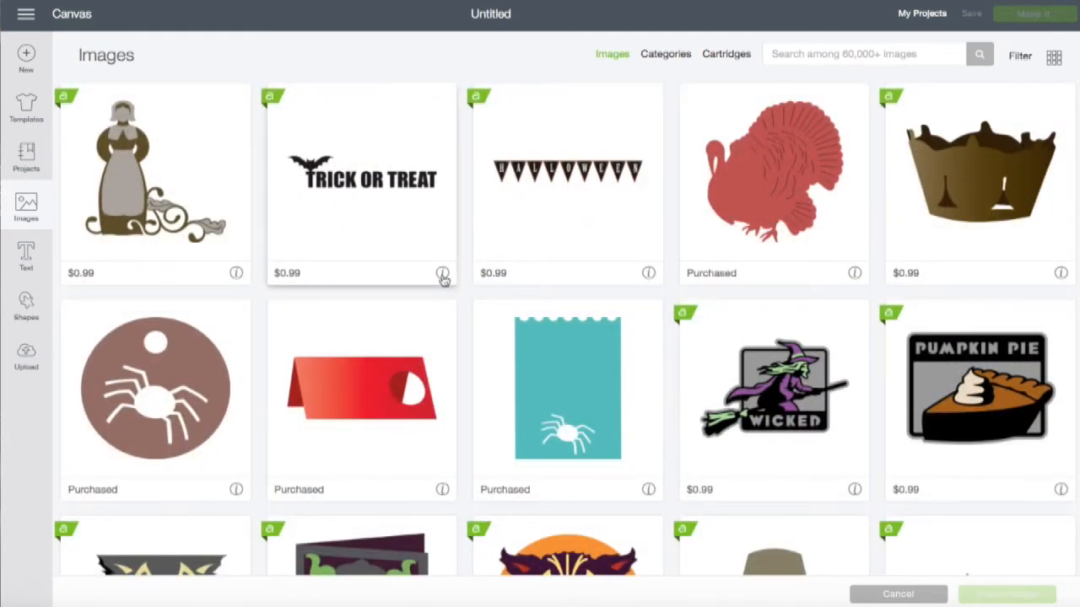
{"action": "left_click", "coordinate": [442, 275]}
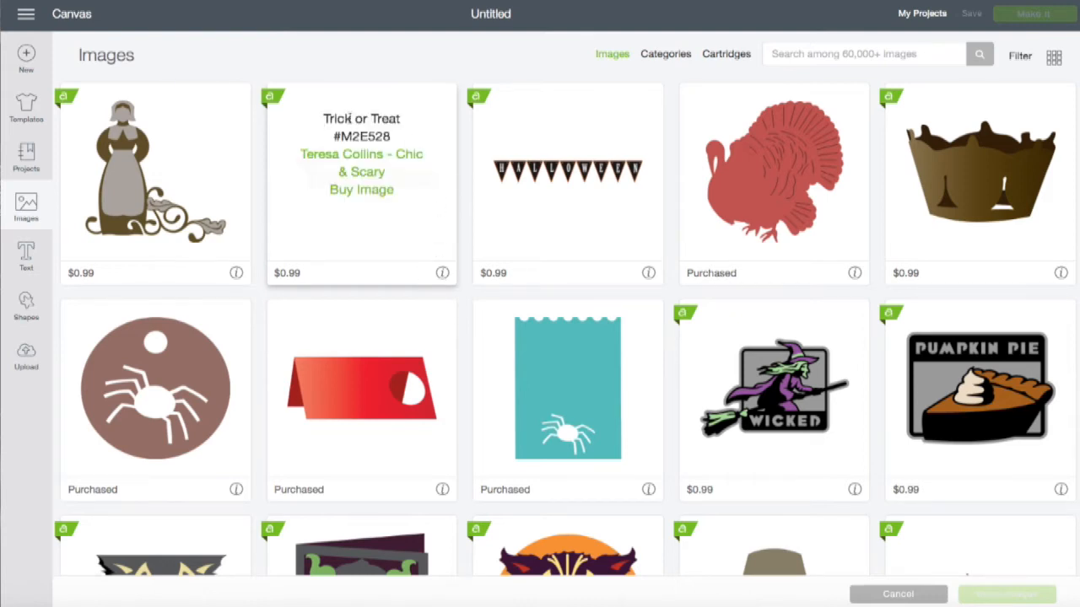
{"action": "left_click", "coordinate": [373, 194]}
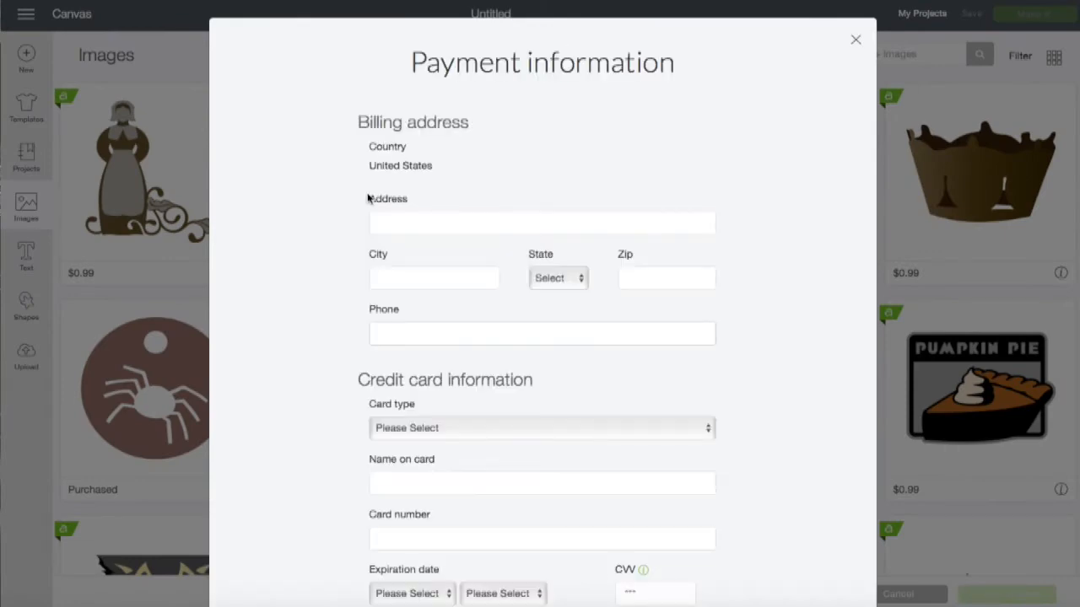
{"action": "left_click", "coordinate": [856, 40]}
- View the Teresa Collins - Chic & Scary cartridge and its purchase option, and return to the full image list
{"action": "left_click", "coordinate": [368, 163]}
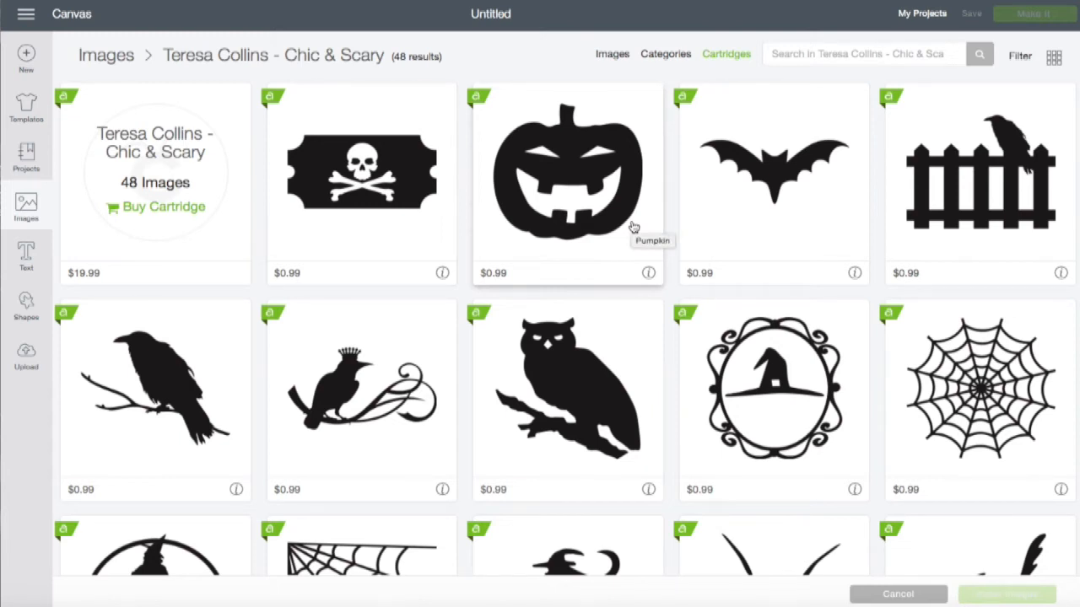
{"action": "left_click", "coordinate": [162, 212]}
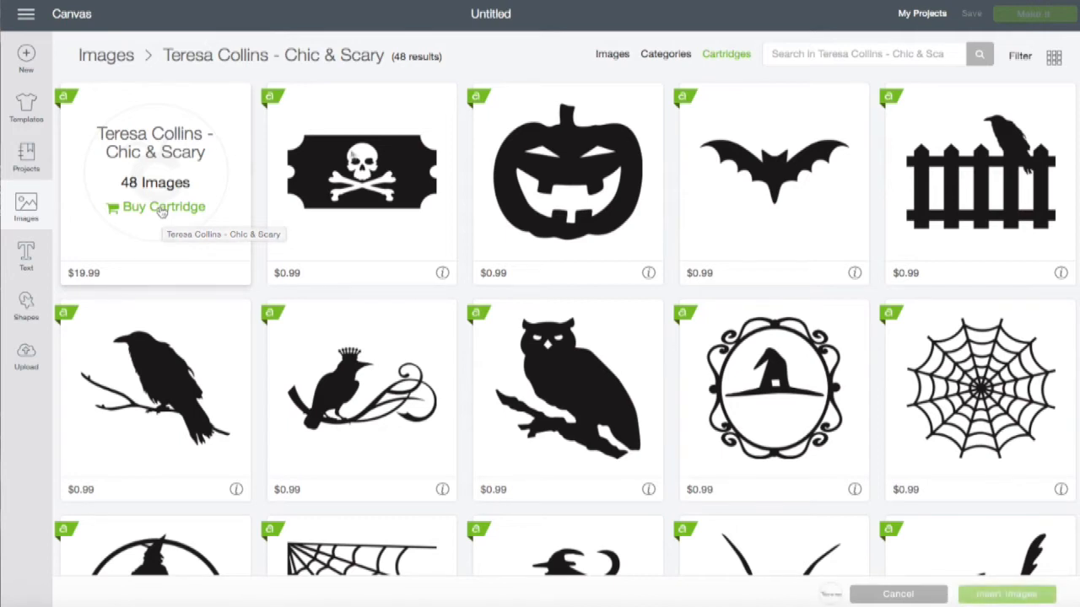
{"action": "left_click", "coordinate": [613, 56]}
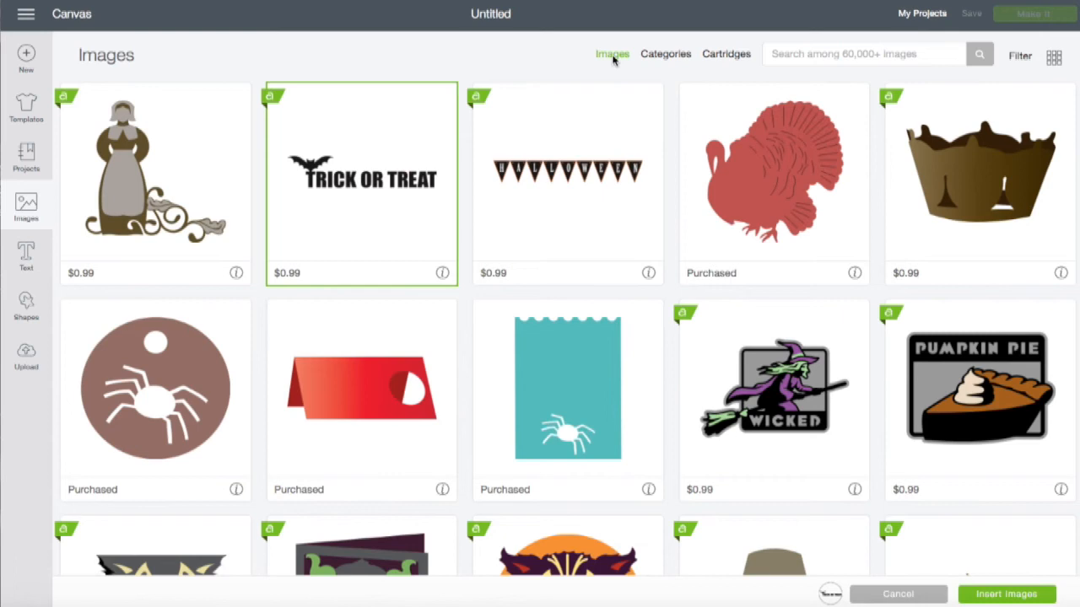
- Browse the image categories, examining the featured collections, themed categories and brands
{"action": "left_click", "coordinate": [663, 56]}
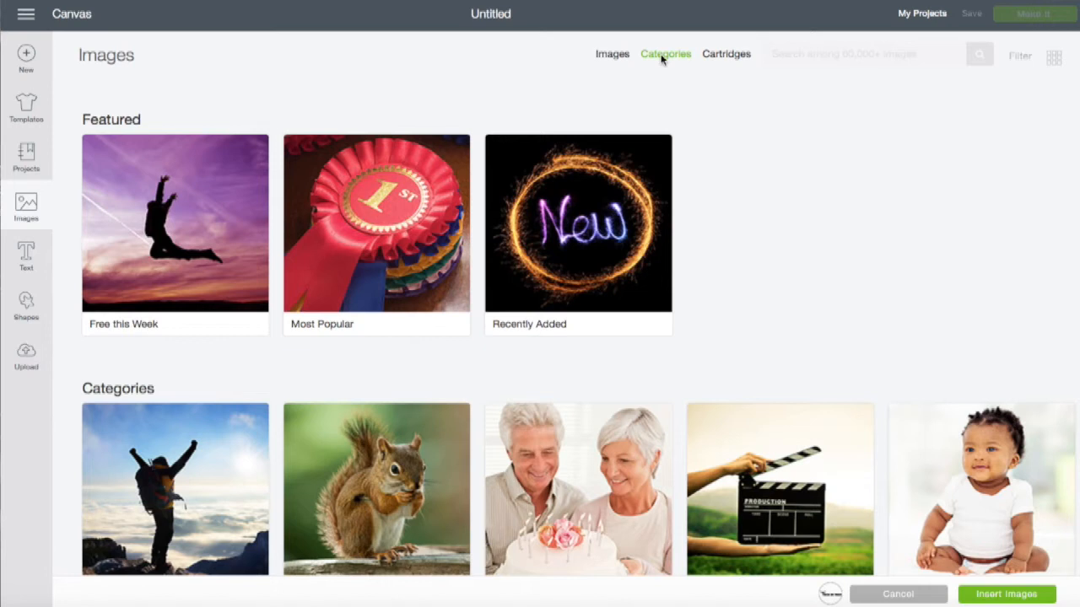
{"action": "scroll", "coordinate": [231, 160], "scroll_direction": "down", "scroll_amount": 1}
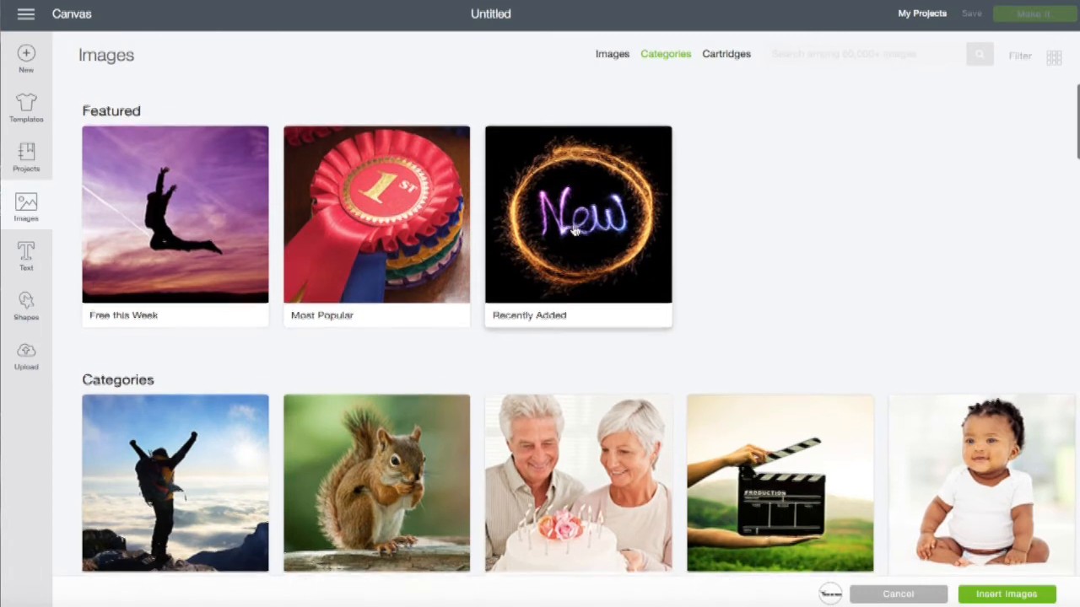
{"action": "scroll", "coordinate": [574, 230], "scroll_direction": "down", "scroll_amount": 5}
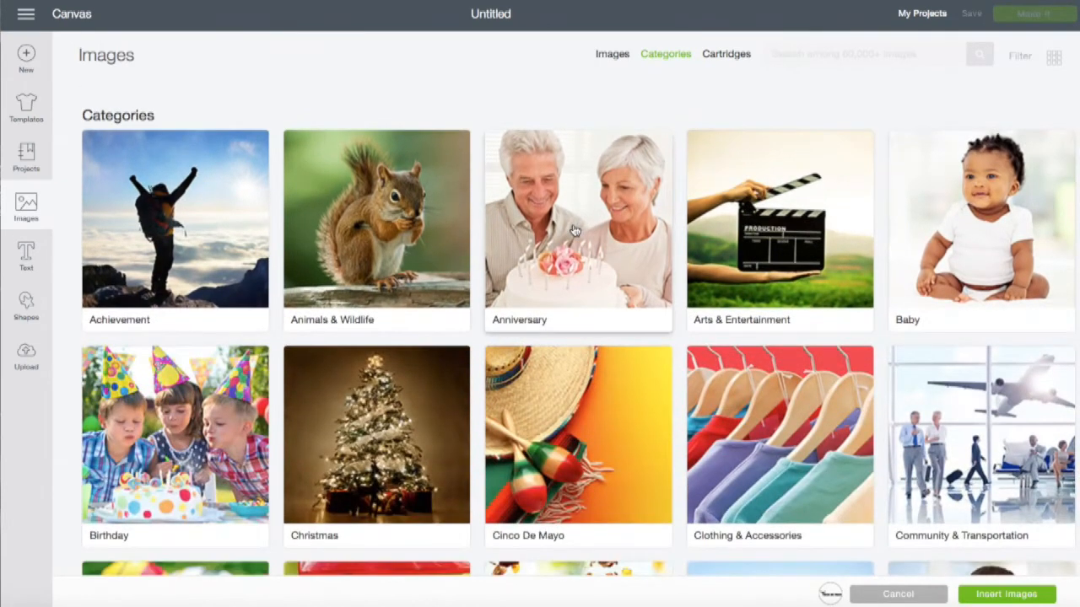
{"action": "scroll", "coordinate": [573, 230], "scroll_direction": "down", "scroll_amount": 7}
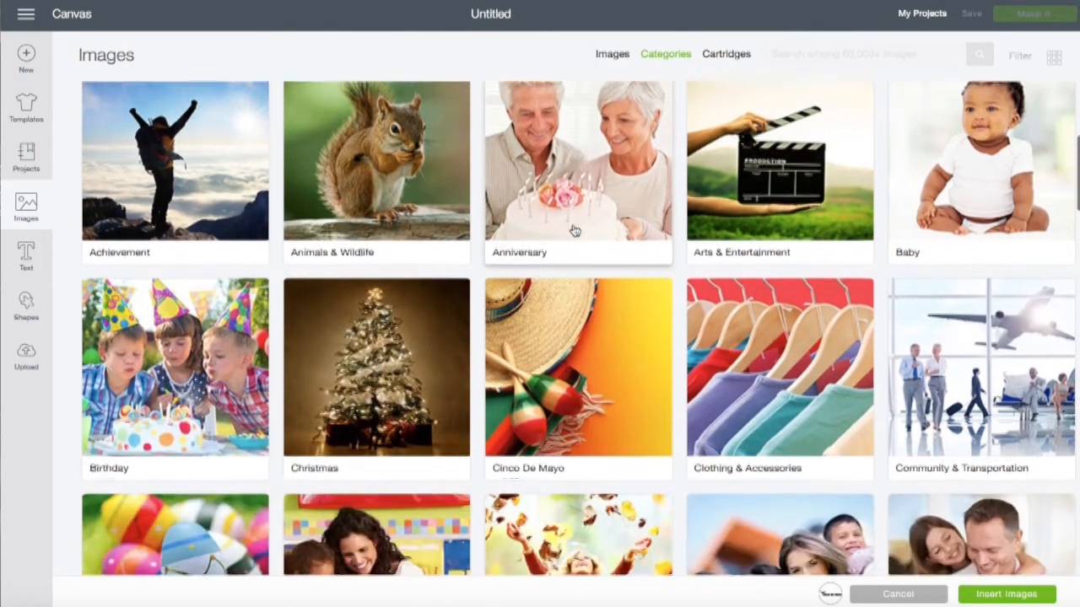
{"action": "scroll", "coordinate": [574, 230], "scroll_direction": "down", "scroll_amount": 8}
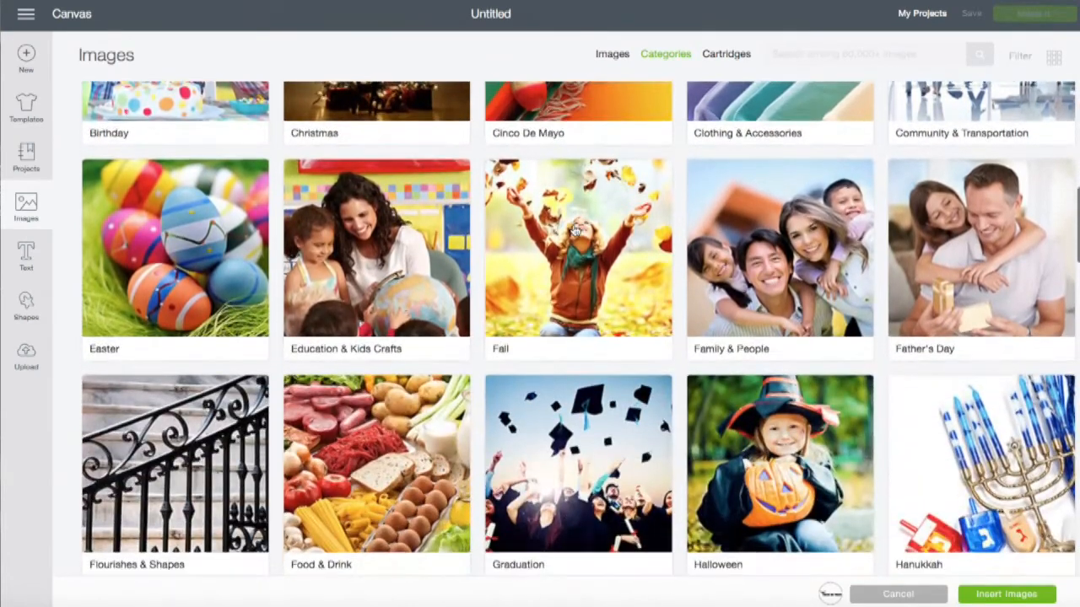
{"action": "scroll", "coordinate": [574, 230], "scroll_direction": "down", "scroll_amount": 2}
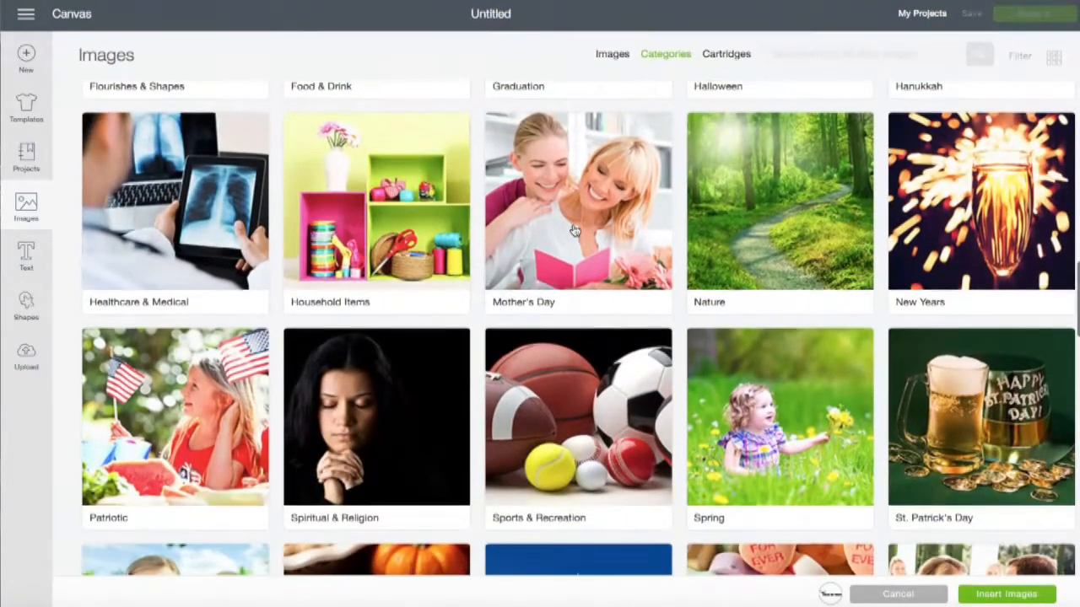
{"action": "scroll", "coordinate": [573, 230], "scroll_direction": "down", "scroll_amount": 7}
{"action": "scroll", "coordinate": [573, 230], "scroll_direction": "down", "scroll_amount": 6}
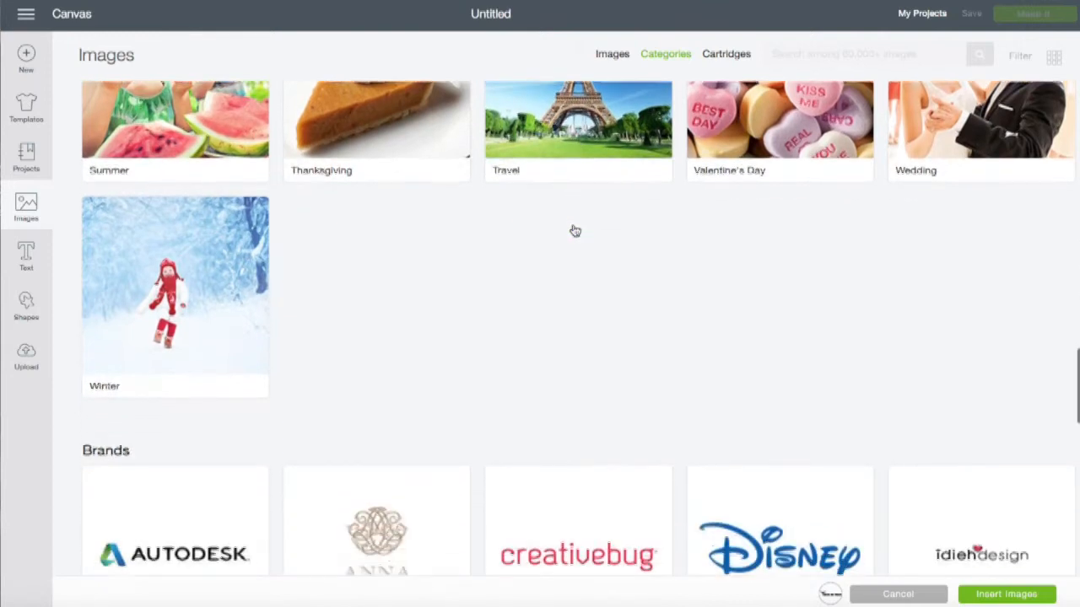
{"action": "scroll", "coordinate": [573, 231], "scroll_direction": "down", "scroll_amount": 1}
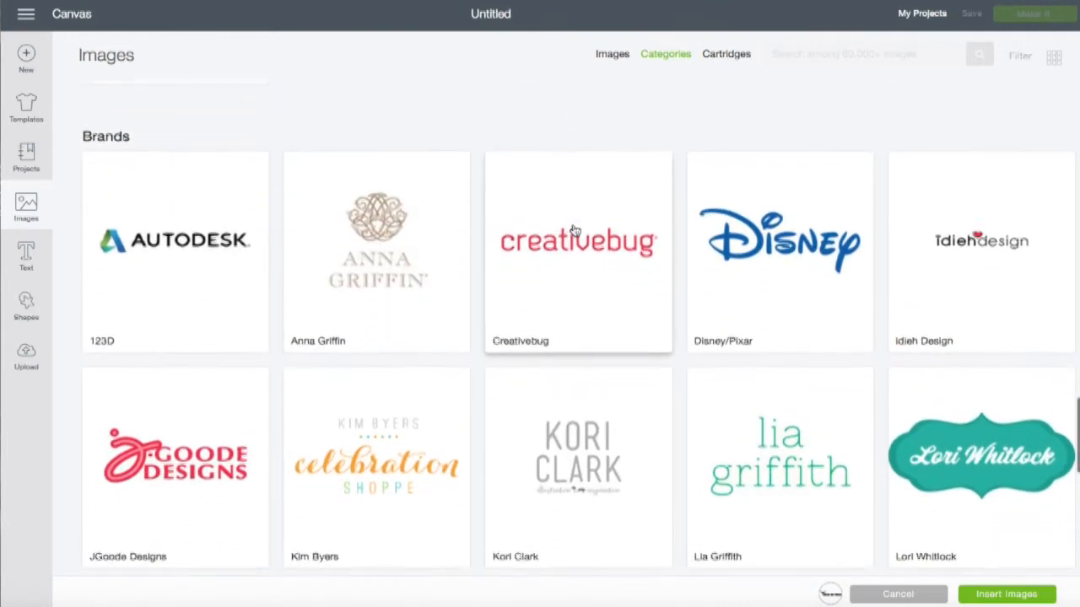
{"action": "scroll", "coordinate": [574, 231], "scroll_direction": "down", "scroll_amount": 1}
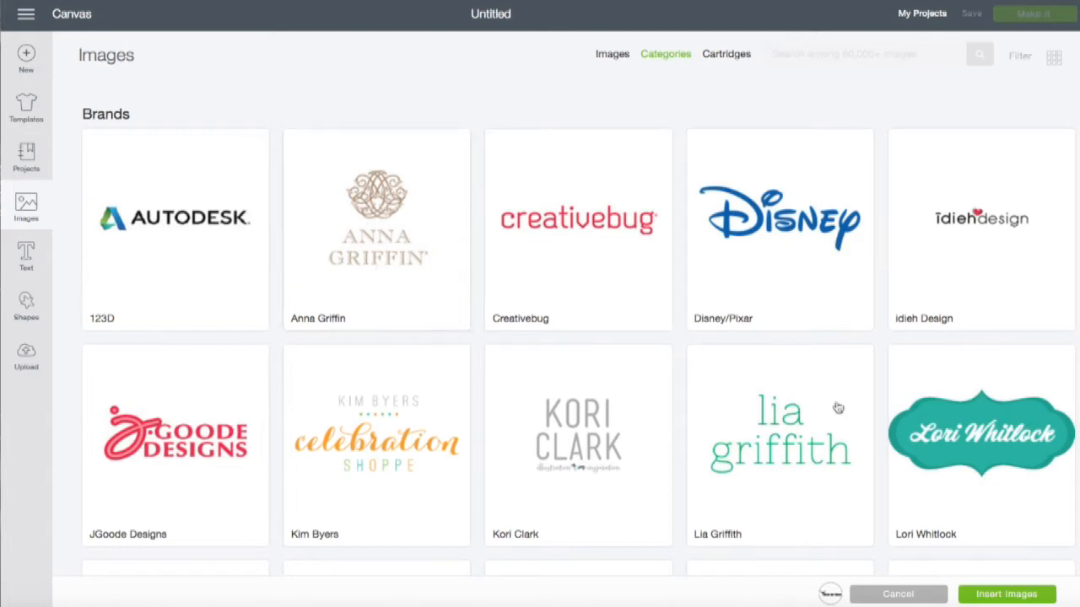
{"action": "scroll", "coordinate": [498, 366], "scroll_direction": "down", "scroll_amount": 3}
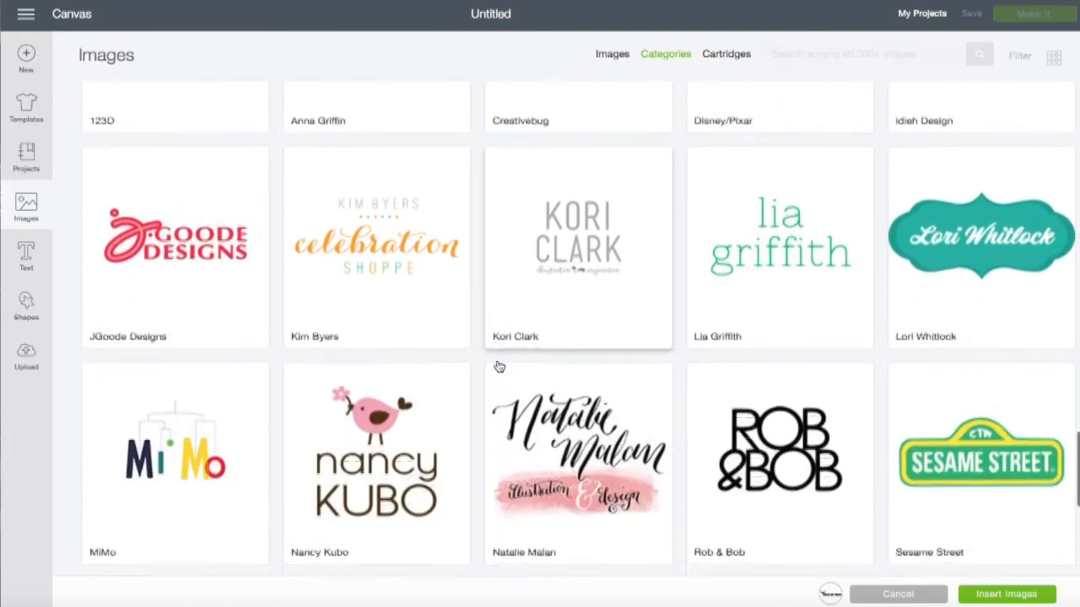
{"action": "scroll", "coordinate": [499, 367], "scroll_direction": "down", "scroll_amount": 2}
{"action": "scroll", "coordinate": [498, 367], "scroll_direction": "down", "scroll_amount": 3}
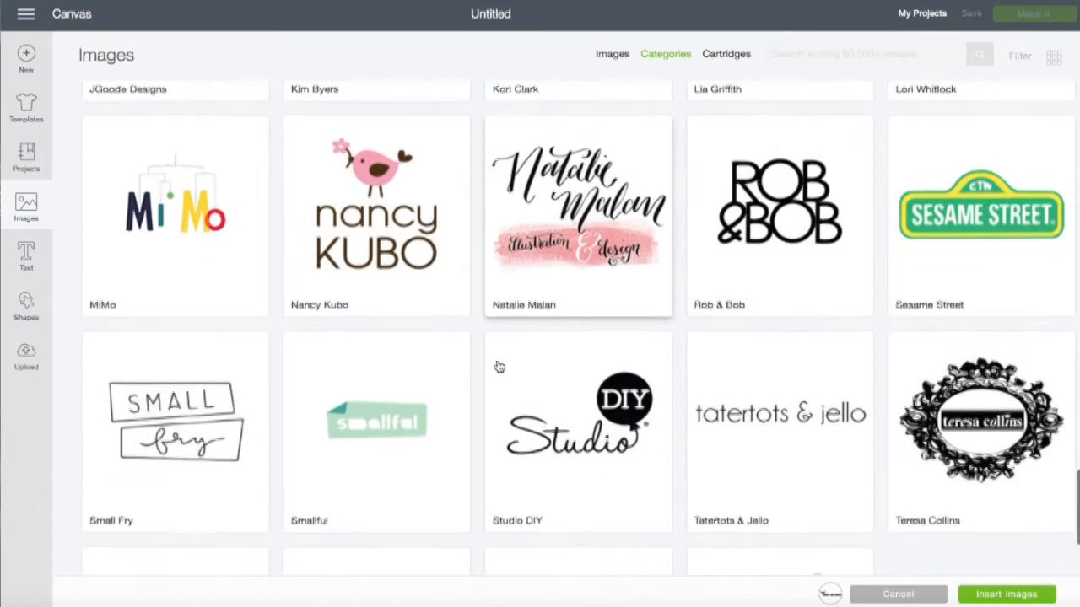
{"action": "scroll", "coordinate": [499, 367], "scroll_direction": "up", "scroll_amount": 5}
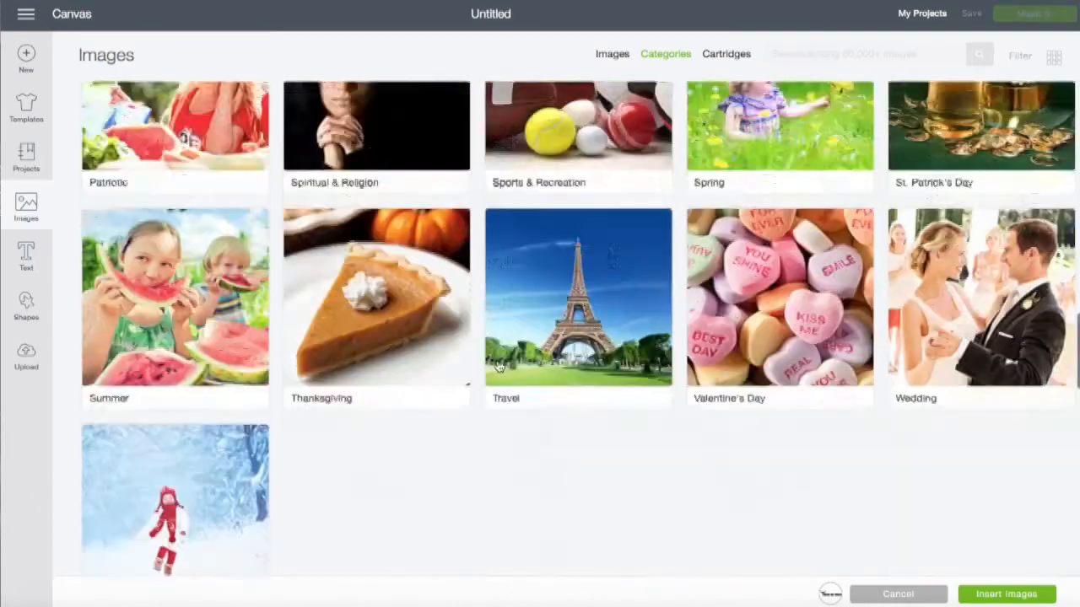
{"action": "scroll", "coordinate": [499, 367], "scroll_direction": "up", "scroll_amount": 15}
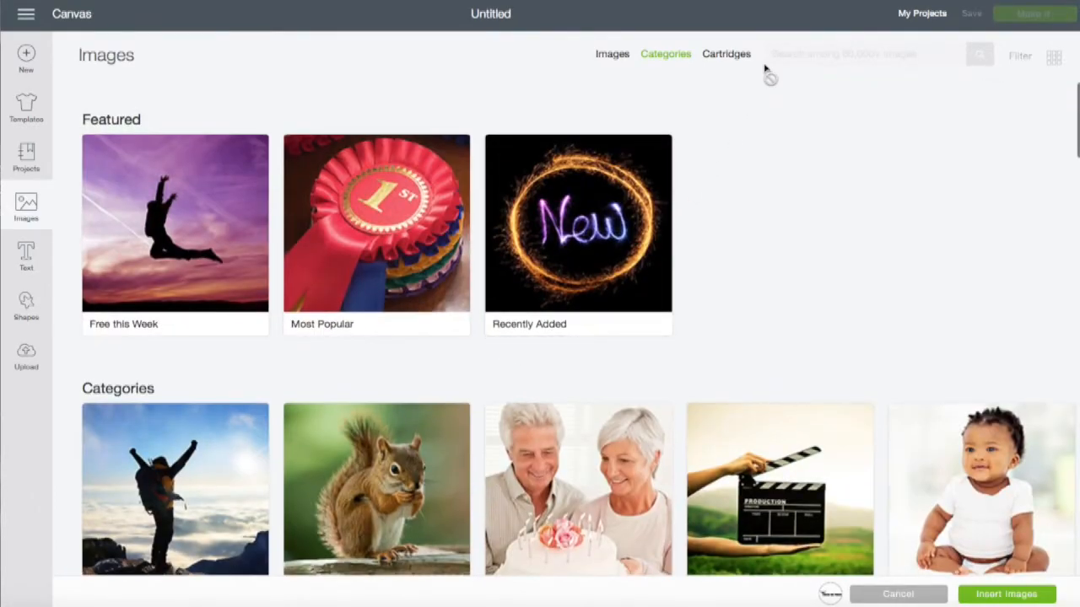
- Filter the cartridge list by My Cartridges, Purchased, Free and Cricut Access in turn, and clear the filters
{"action": "left_click", "coordinate": [726, 55]}
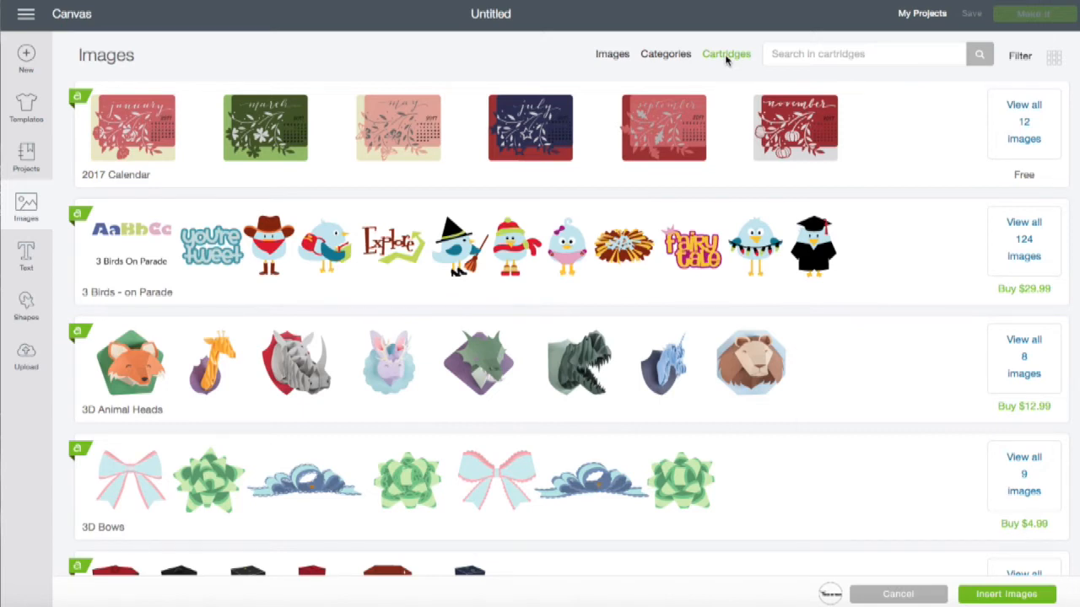
{"action": "left_click", "coordinate": [1021, 57]}
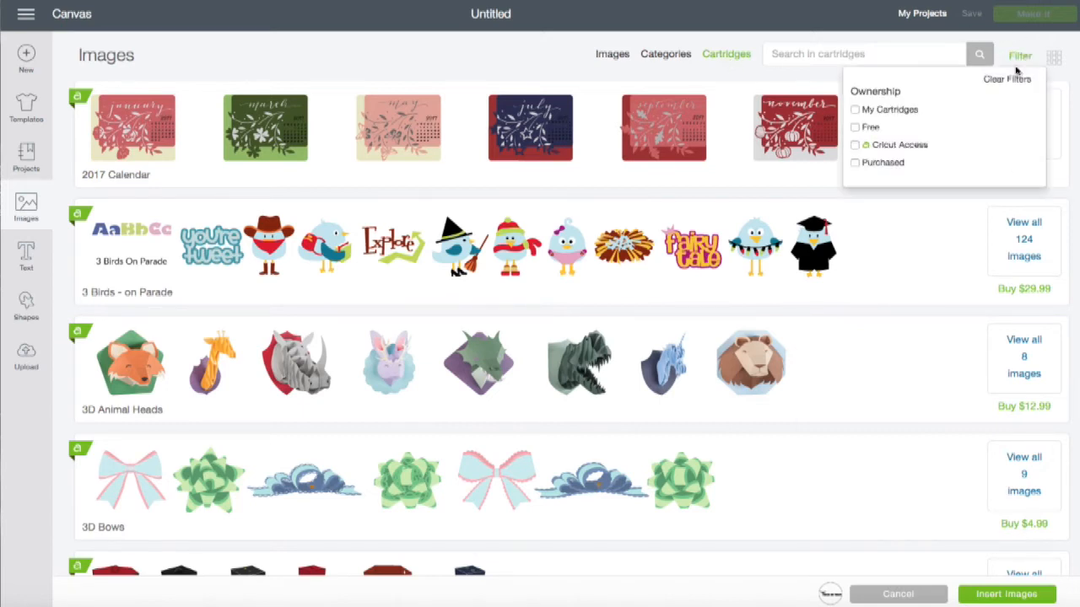
{"action": "left_click", "coordinate": [886, 110]}
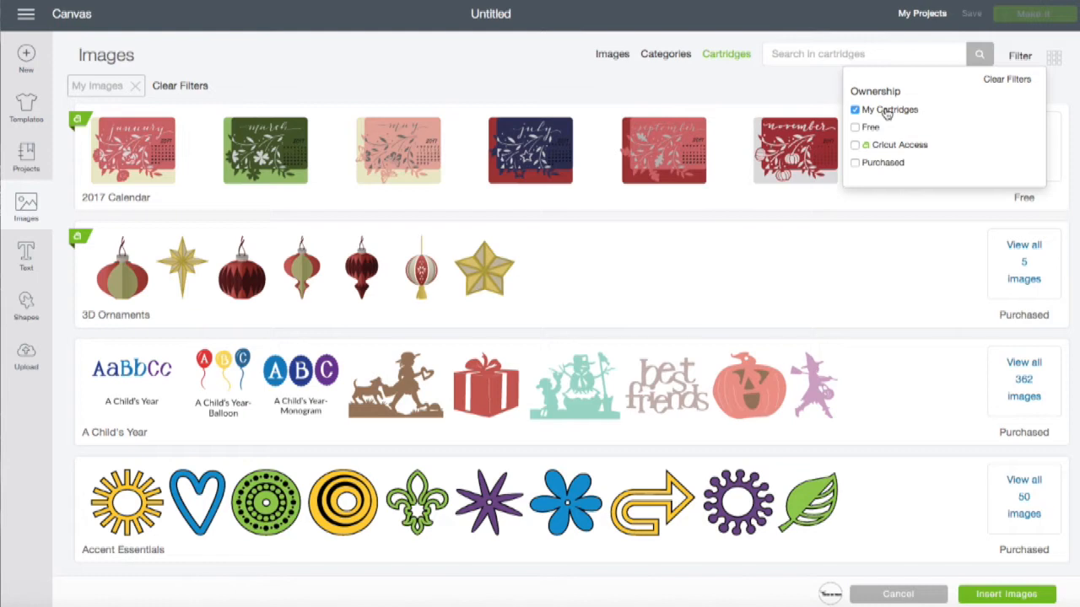
{"action": "left_click", "coordinate": [870, 163]}
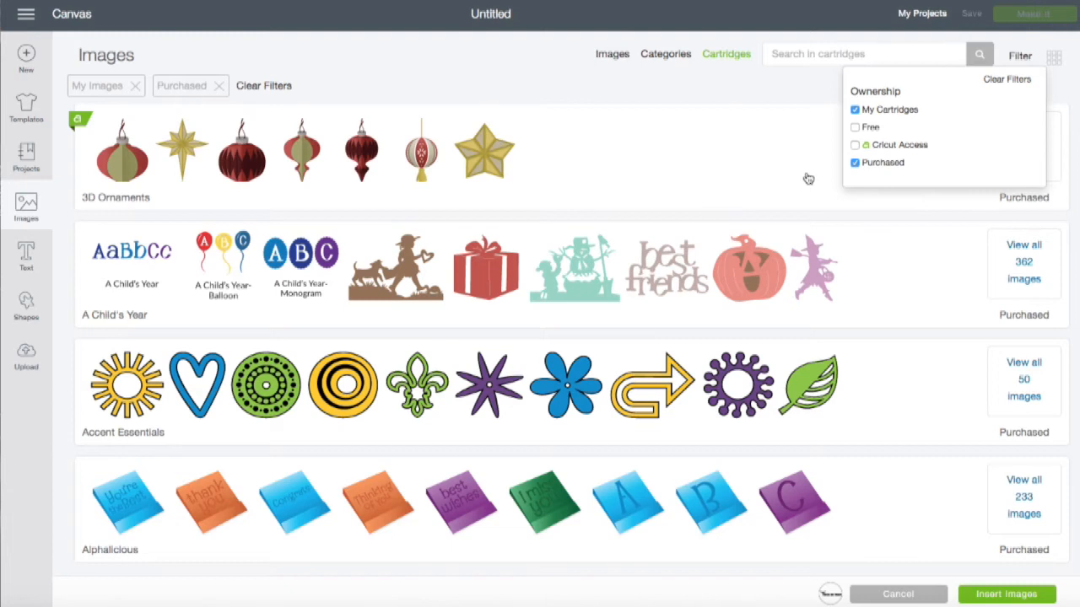
{"action": "left_click", "coordinate": [855, 109]}
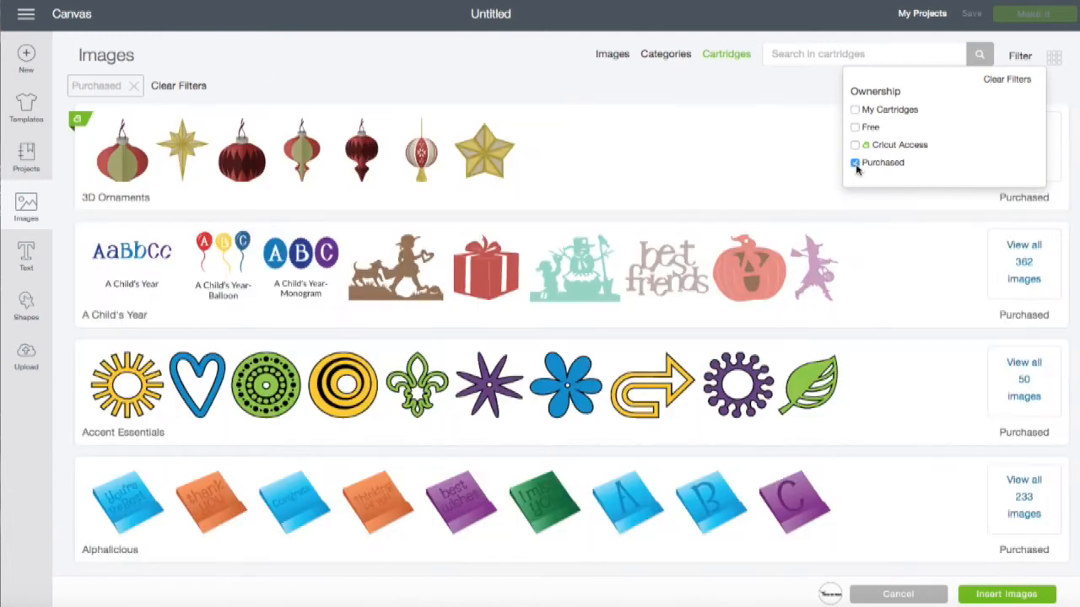
{"action": "left_click", "coordinate": [855, 163]}
{"action": "left_click", "coordinate": [855, 128]}
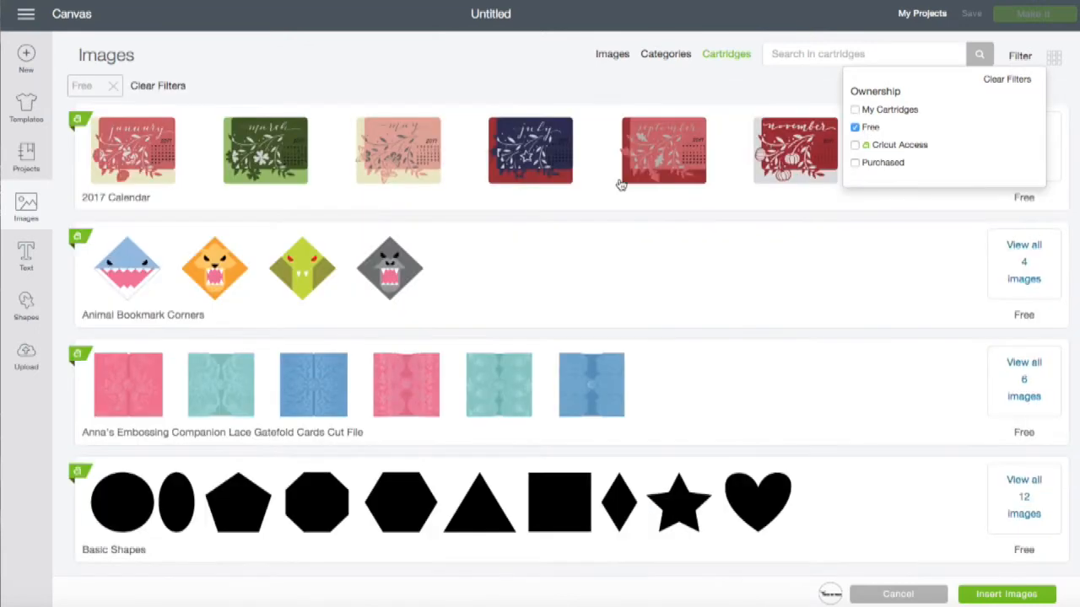
{"action": "left_click", "coordinate": [855, 145]}
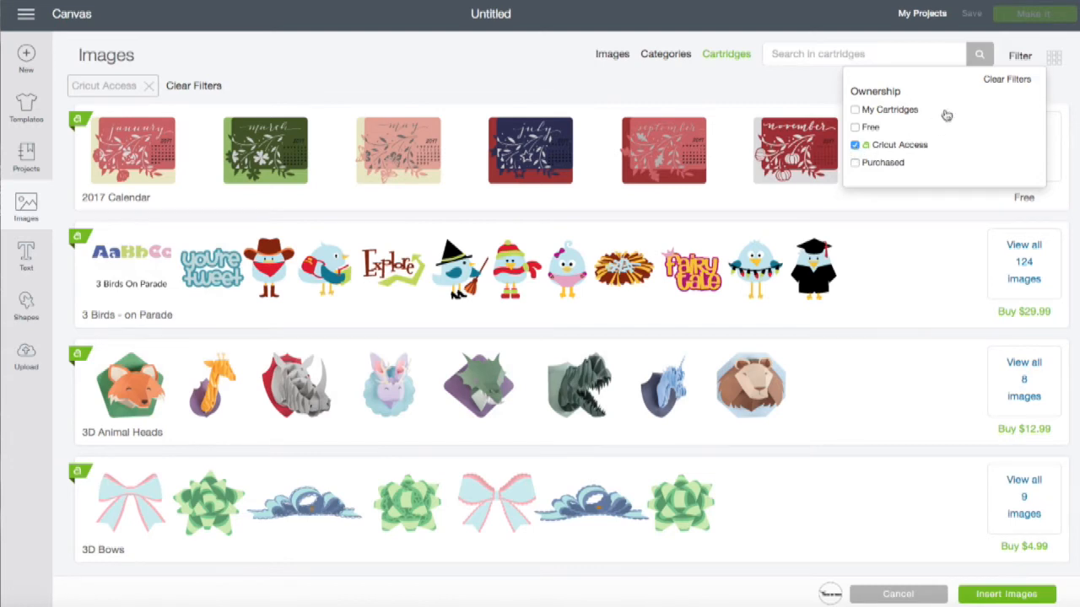
{"action": "left_click", "coordinate": [1009, 78]}
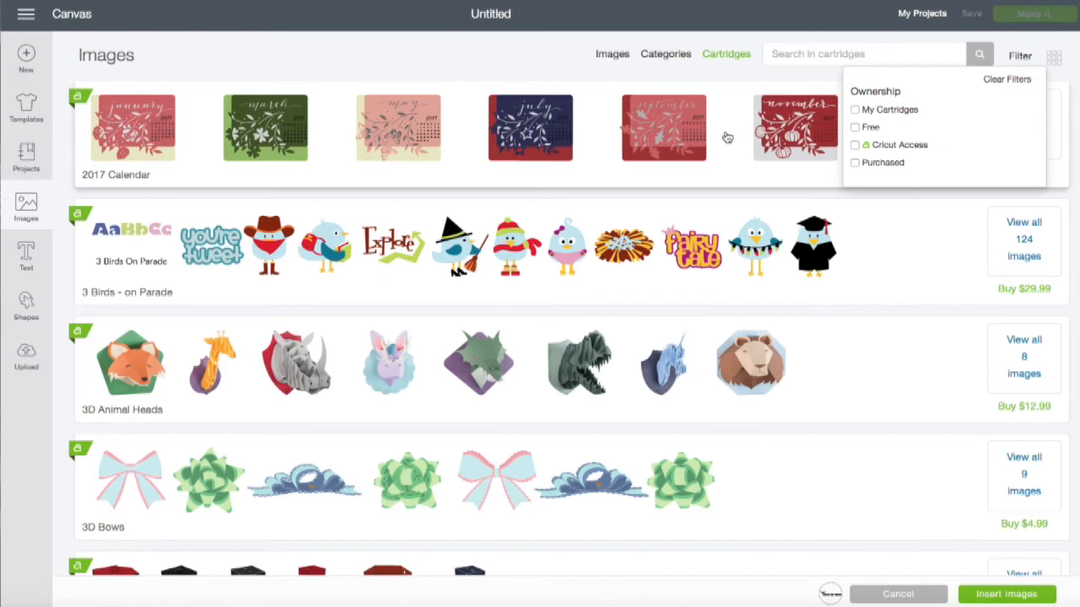
- Search the full image library for "dog"
{"action": "left_click", "coordinate": [611, 56]}
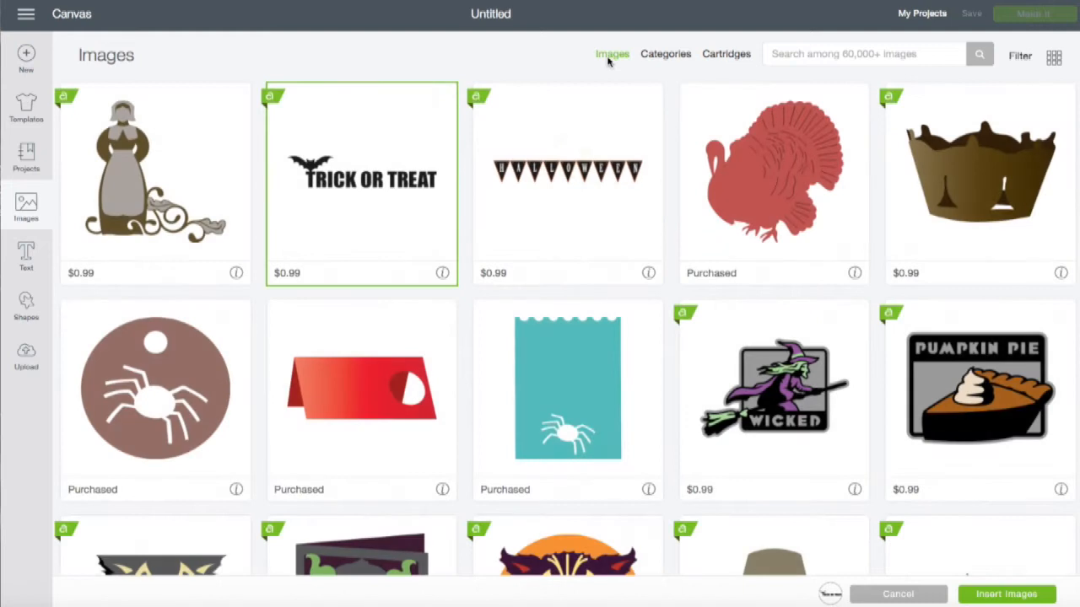
{"action": "left_click", "coordinate": [874, 56]}
{"action": "type", "text": "dog"}
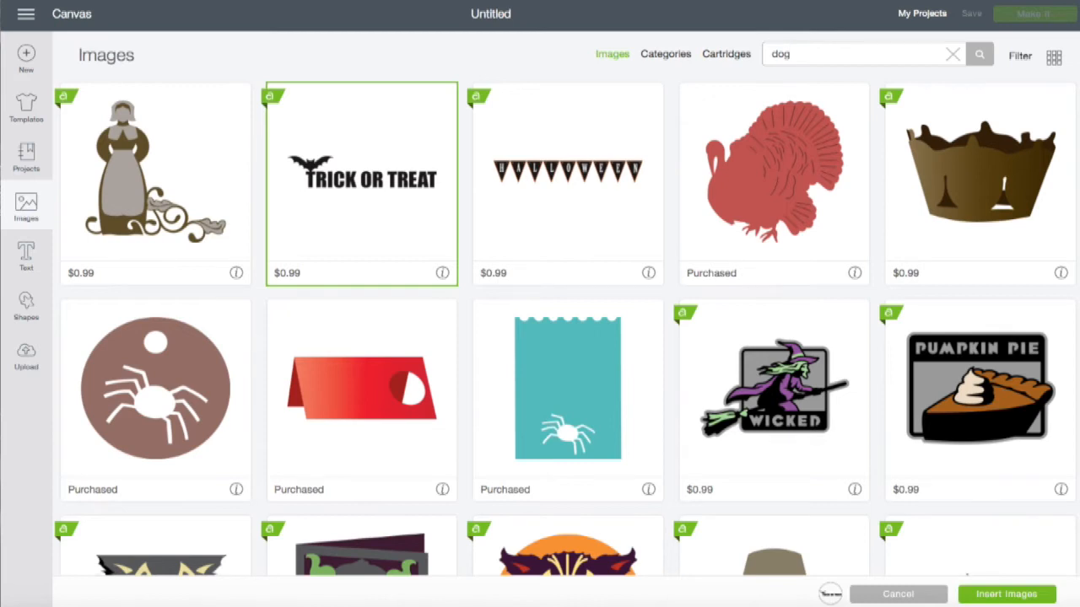
{"action": "key", "text": "Return"}
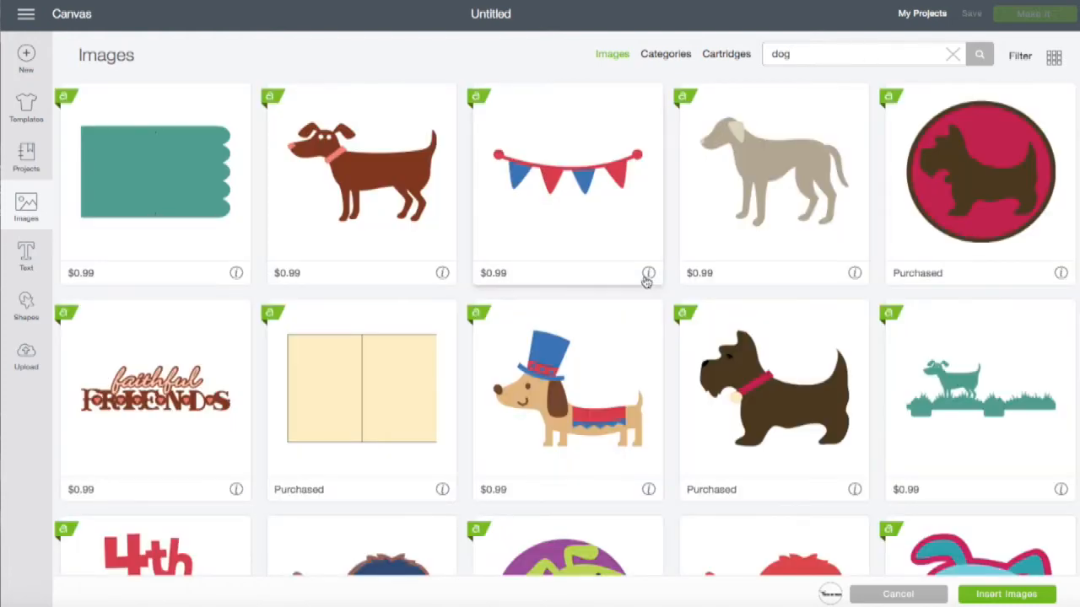
- Review the ownership, type and layer filter options, and show the dog images as smaller thumbnails
{"action": "left_click", "coordinate": [1020, 55]}
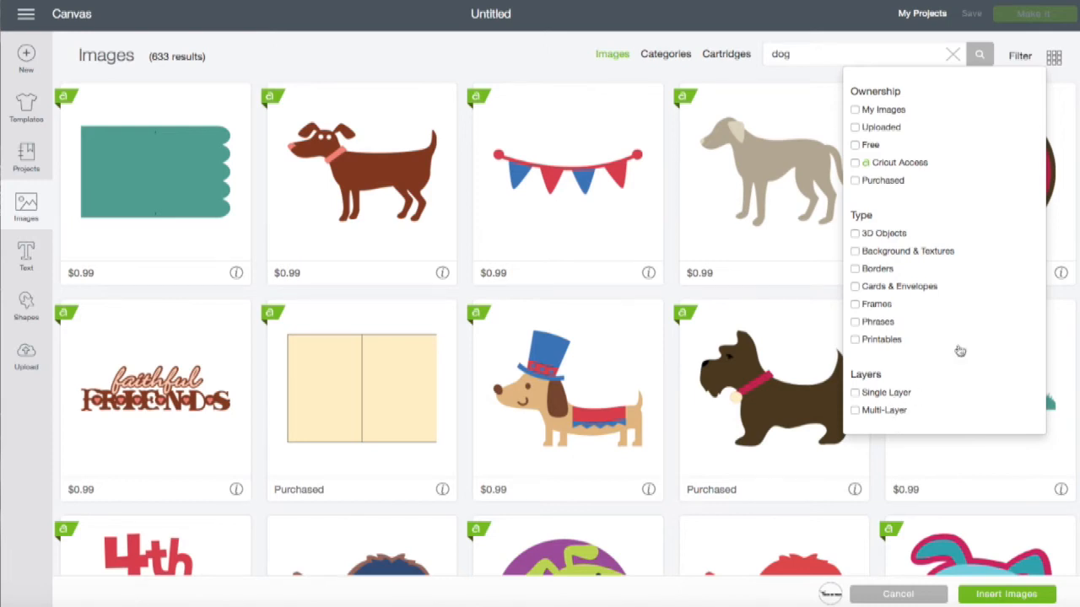
{"action": "left_click", "coordinate": [1054, 57]}
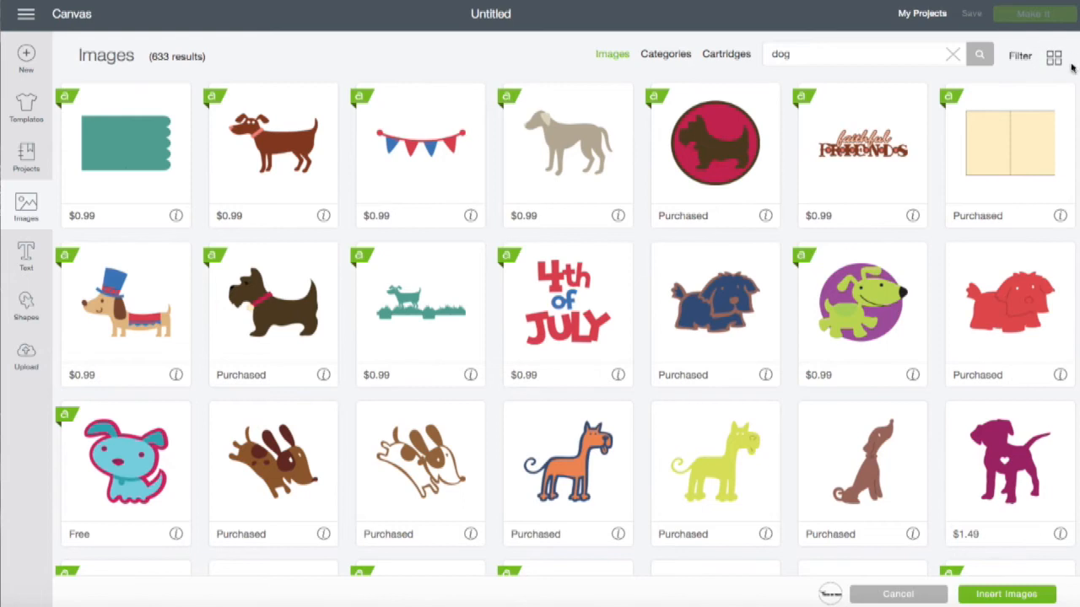
{"action": "left_click", "coordinate": [1053, 57]}
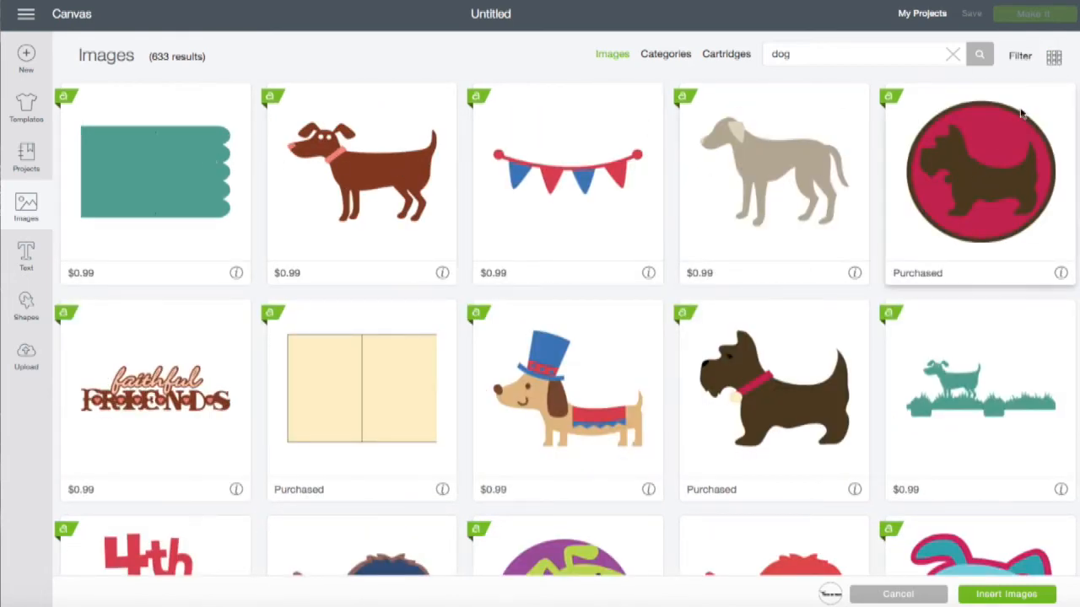
{"action": "left_click", "coordinate": [1054, 57]}
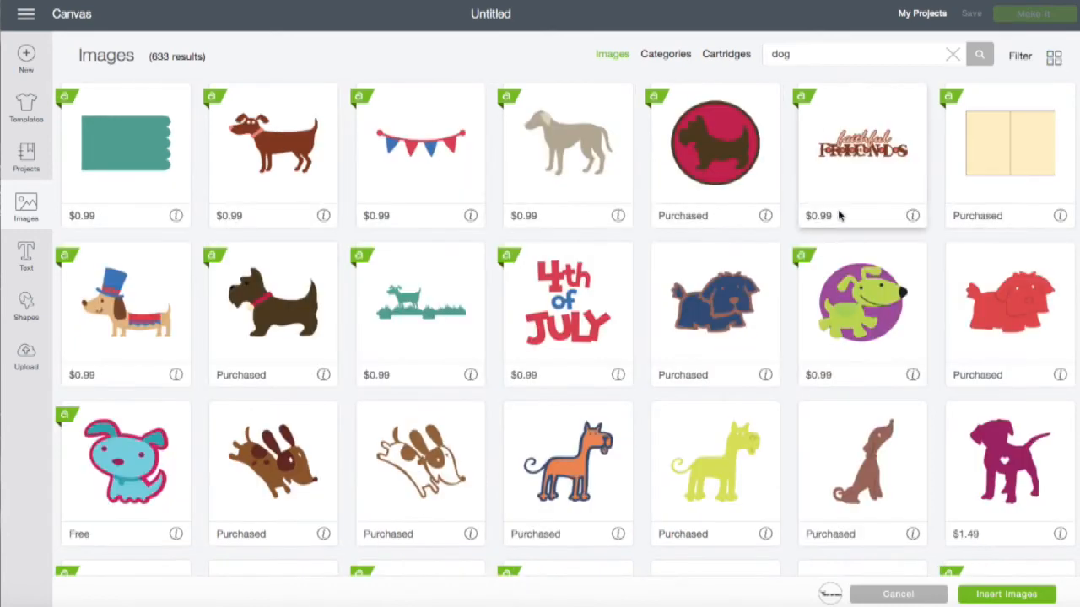
- Look over the dog images, and browse the unfiltered cartridge list
{"action": "scroll", "coordinate": [839, 216], "scroll_direction": "down", "scroll_amount": 5}
{"action": "scroll", "coordinate": [839, 216], "scroll_direction": "up", "scroll_amount": 6}
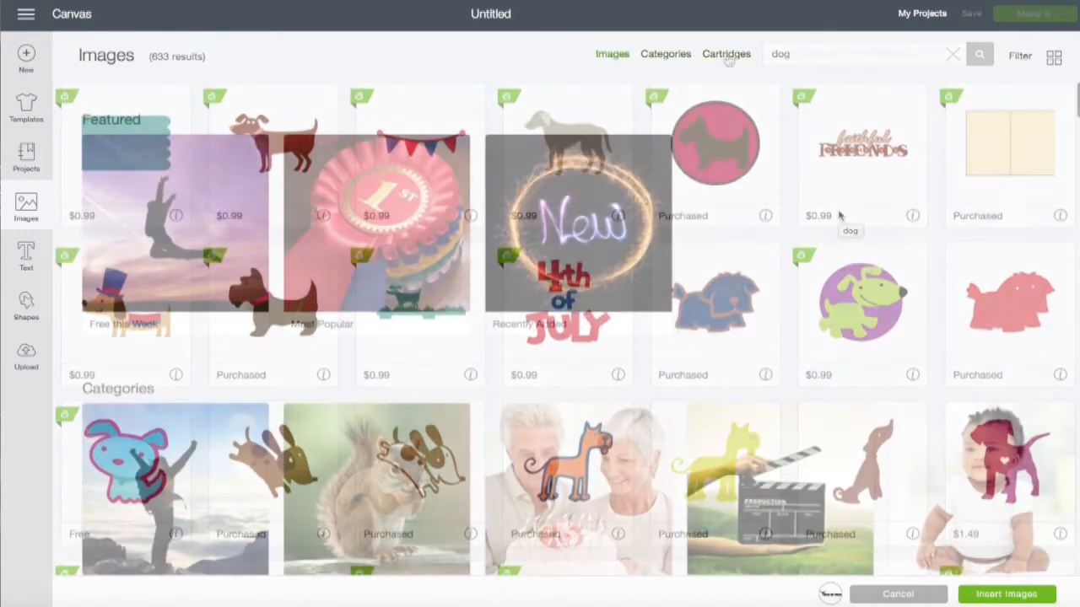
{"action": "left_click", "coordinate": [726, 54]}
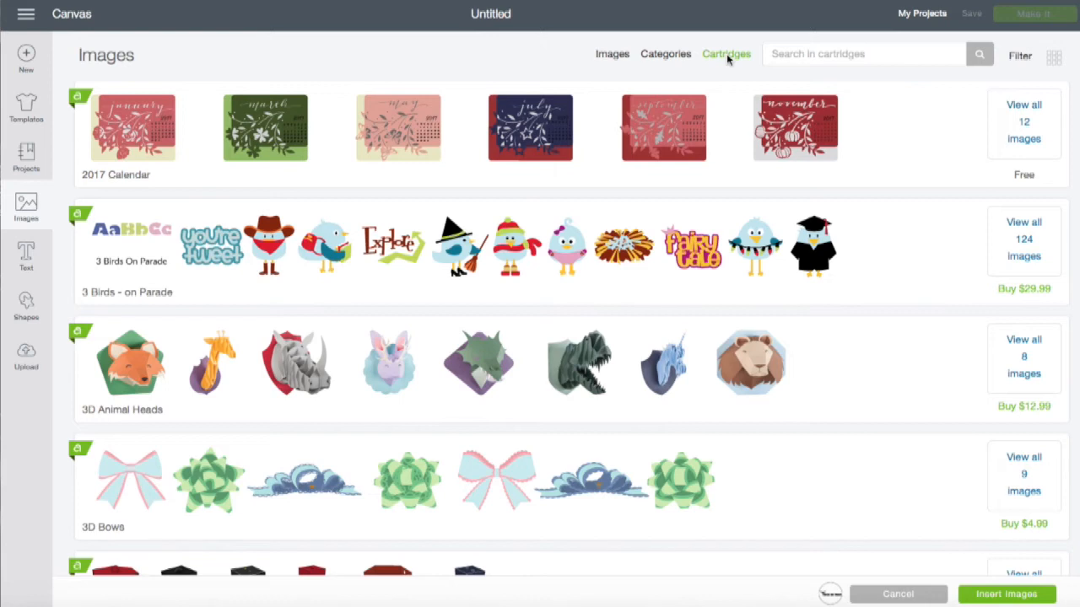
{"action": "left_click", "coordinate": [892, 56]}
{"action": "scroll", "coordinate": [823, 224], "scroll_direction": "down", "scroll_amount": 2}
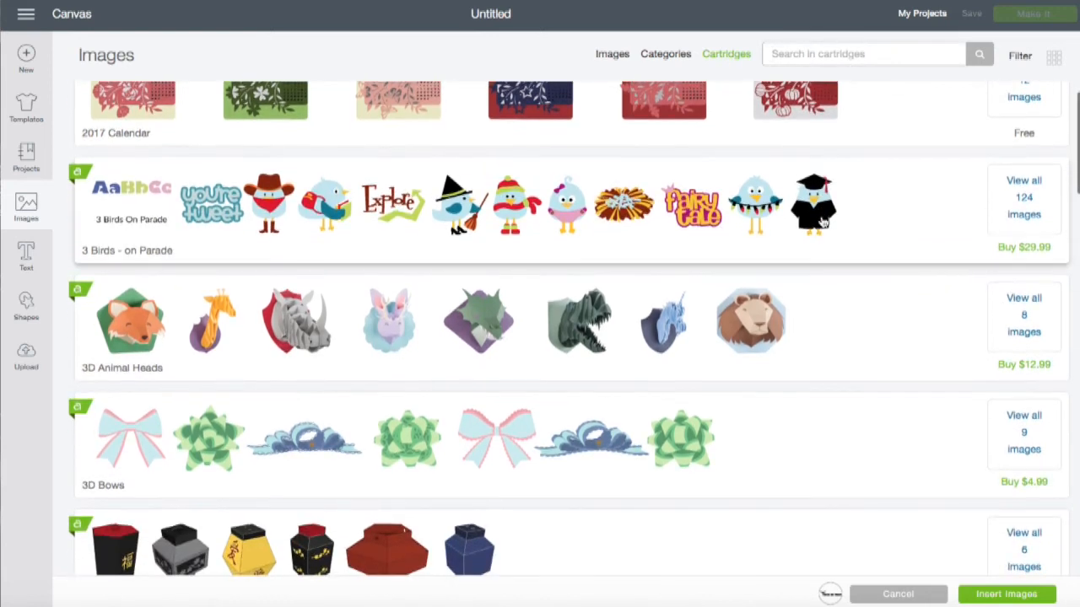
{"action": "scroll", "coordinate": [822, 224], "scroll_direction": "up", "scroll_amount": 2}
{"action": "scroll", "coordinate": [823, 223], "scroll_direction": "down", "scroll_amount": 4}
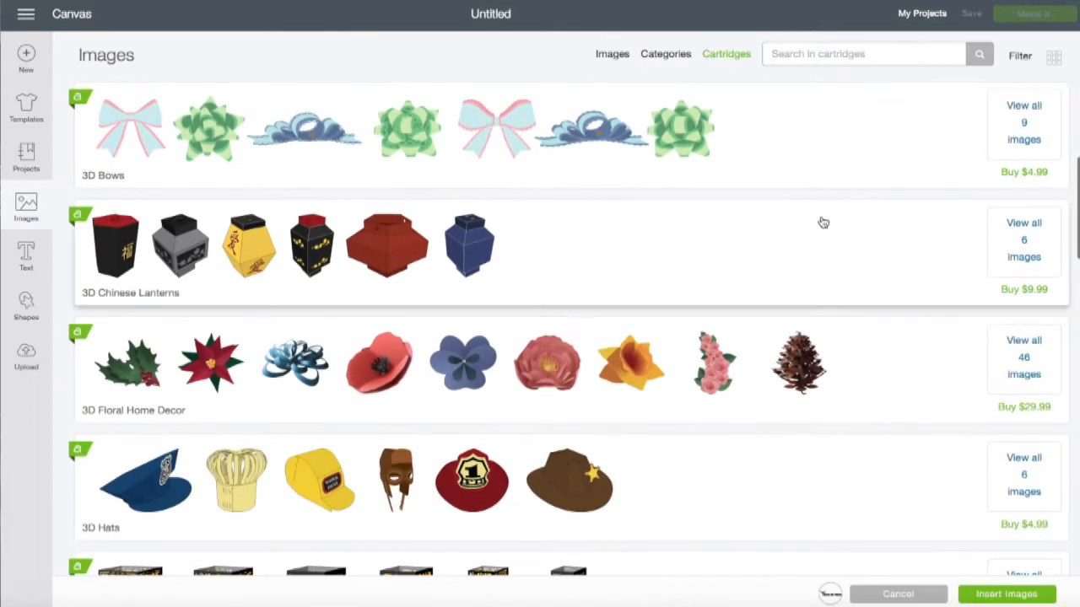
{"action": "scroll", "coordinate": [823, 222], "scroll_direction": "down", "scroll_amount": 1}
{"action": "scroll", "coordinate": [823, 223], "scroll_direction": "down", "scroll_amount": 5}
{"action": "scroll", "coordinate": [820, 222], "scroll_direction": "up", "scroll_amount": 10}
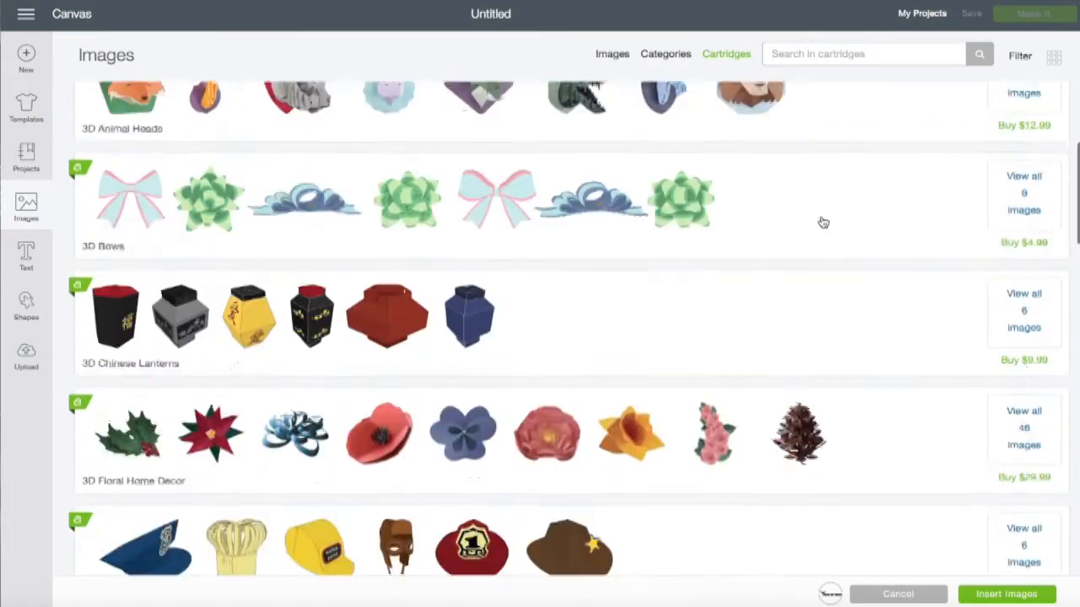
- Search the cartridges for "party cones" and look through the matching cartridges
{"action": "type", "text": "party cones"}
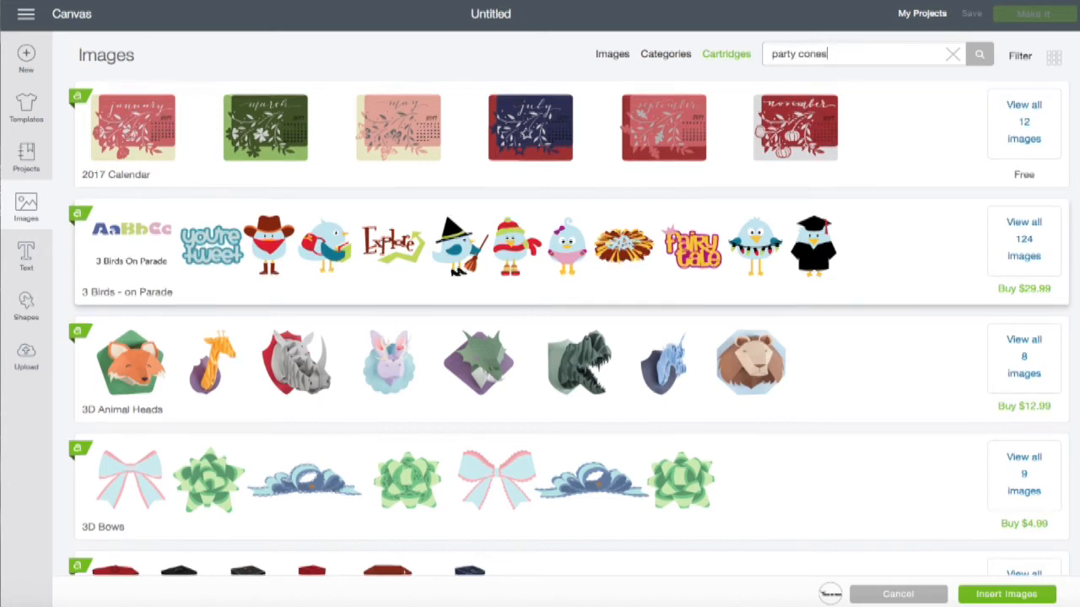
{"action": "key", "text": "Return"}
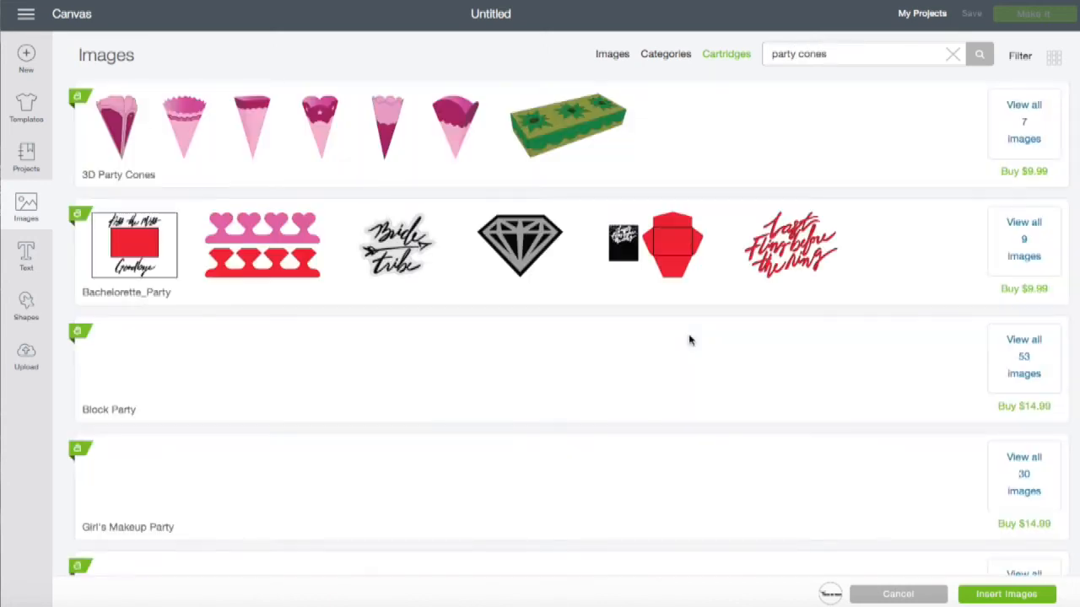
{"action": "scroll", "coordinate": [411, 236], "scroll_direction": "down", "scroll_amount": 5}
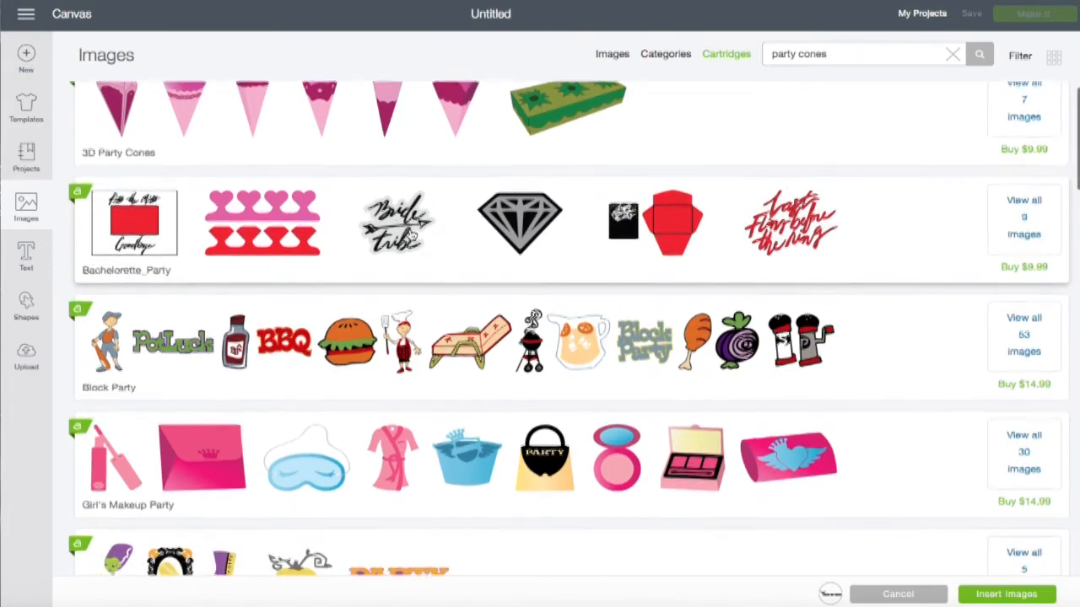
{"action": "scroll", "coordinate": [410, 236], "scroll_direction": "down", "scroll_amount": 15}
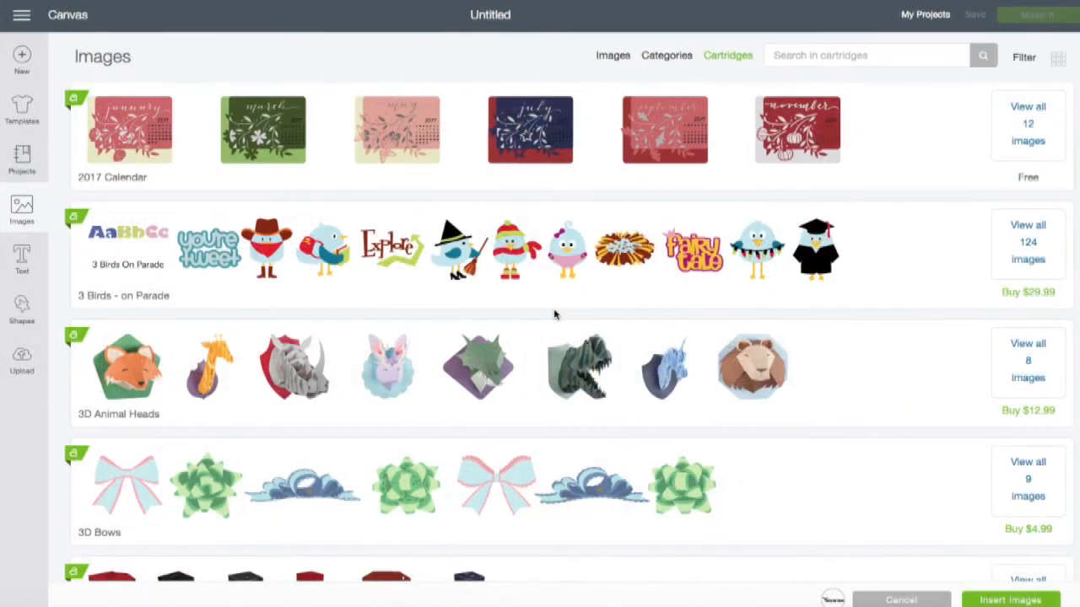
- Open all images of the 3D Floral Home Decor cartridge from the full cartridge list and look through them
{"action": "scroll", "coordinate": [947, 440], "scroll_direction": "down", "scroll_amount": 10}
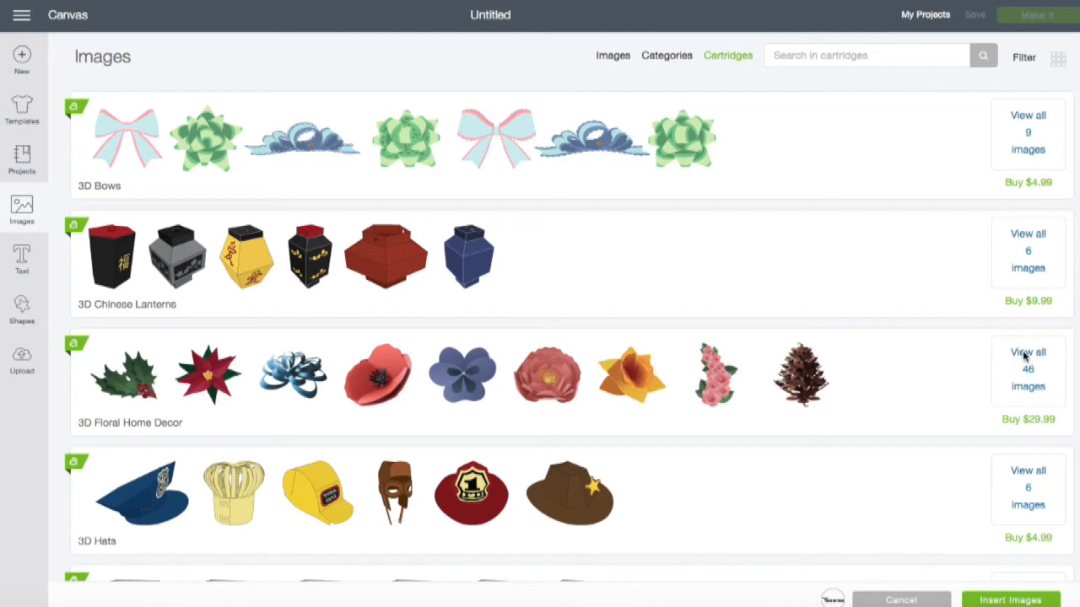
{"action": "left_click", "coordinate": [1026, 358]}
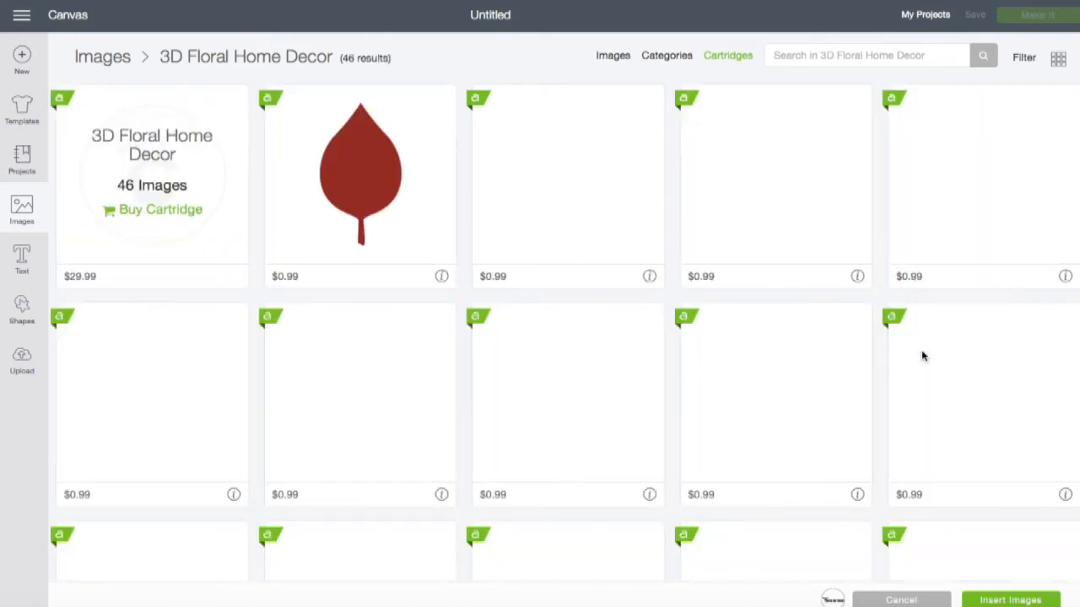
{"action": "scroll", "coordinate": [922, 356], "scroll_direction": "down", "scroll_amount": 2}
{"action": "scroll", "coordinate": [923, 356], "scroll_direction": "up", "scroll_amount": 1}
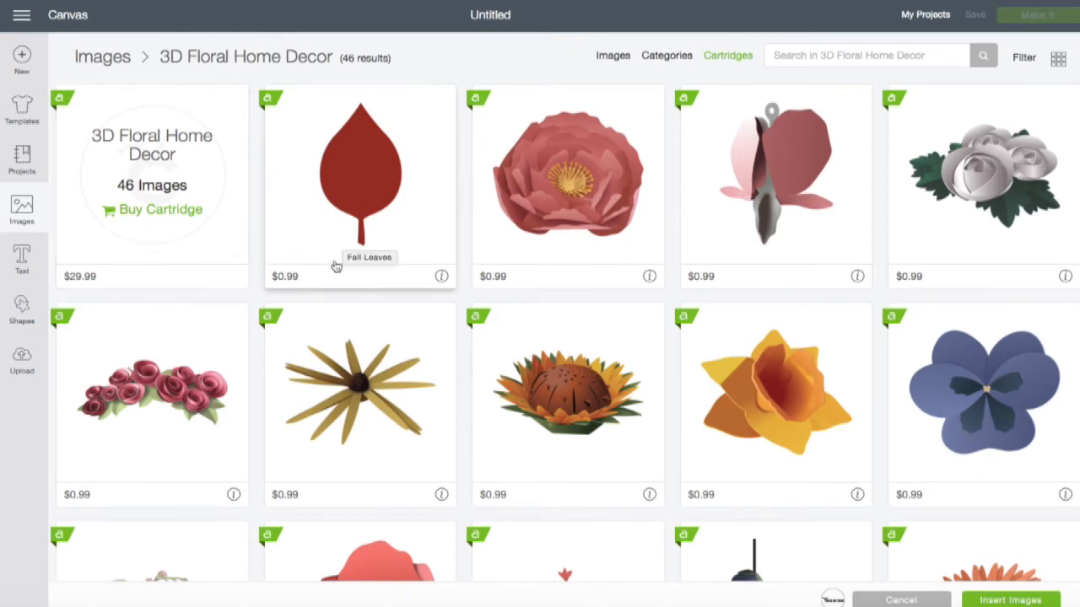
{"action": "scroll", "coordinate": [336, 267], "scroll_direction": "down", "scroll_amount": 10}
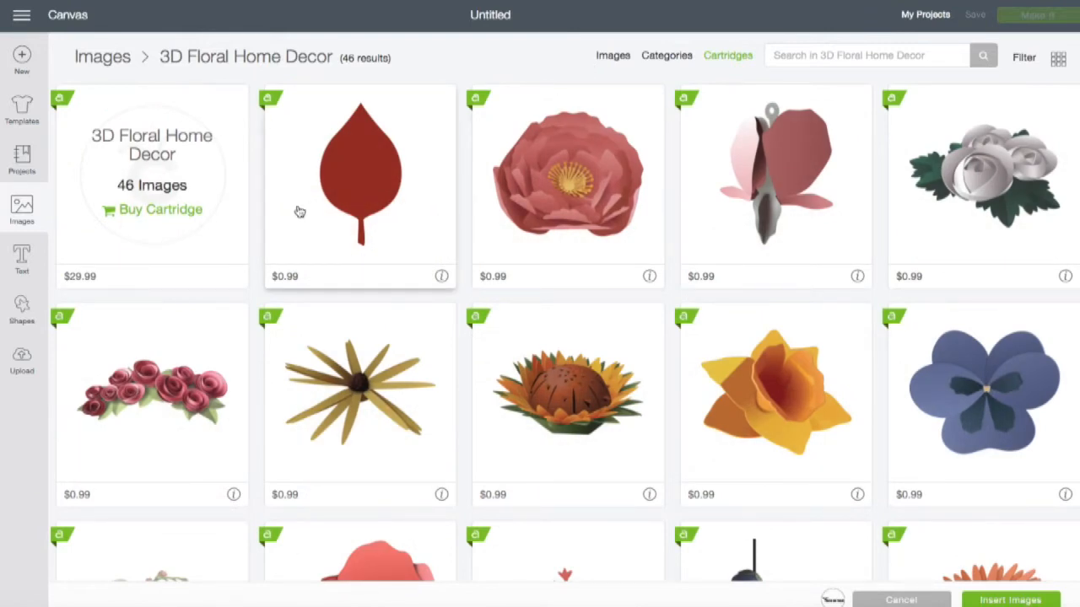
- Select the red Fall Leaves image, remove the previously selected image from the selection, and insert the leaf on the canvas
{"action": "left_click", "coordinate": [377, 191]}
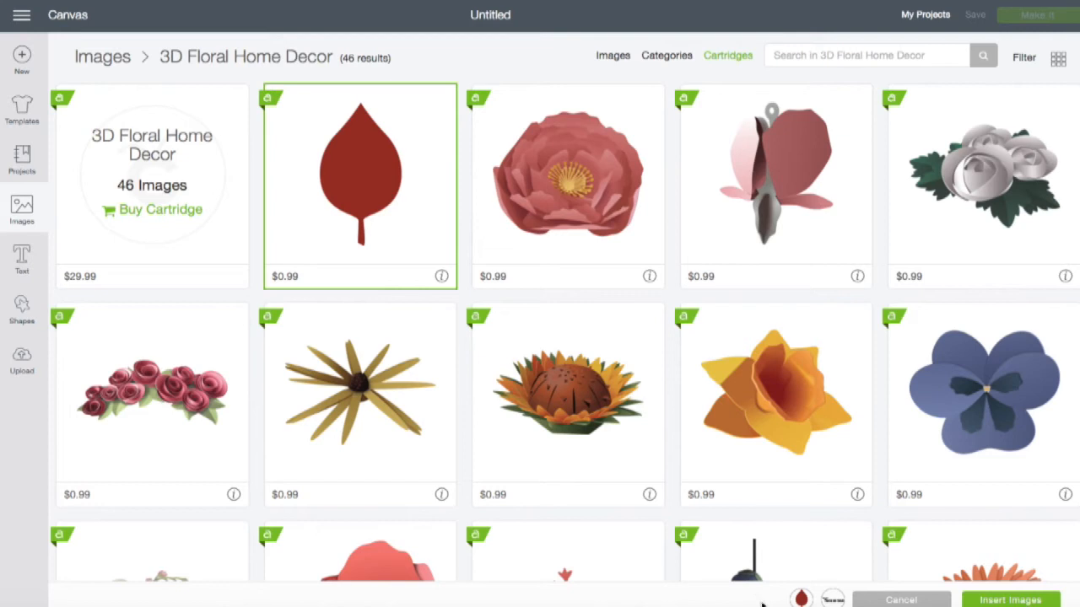
{"action": "mouse_move", "coordinate": [833, 600]}
{"action": "left_click", "coordinate": [832, 600]}
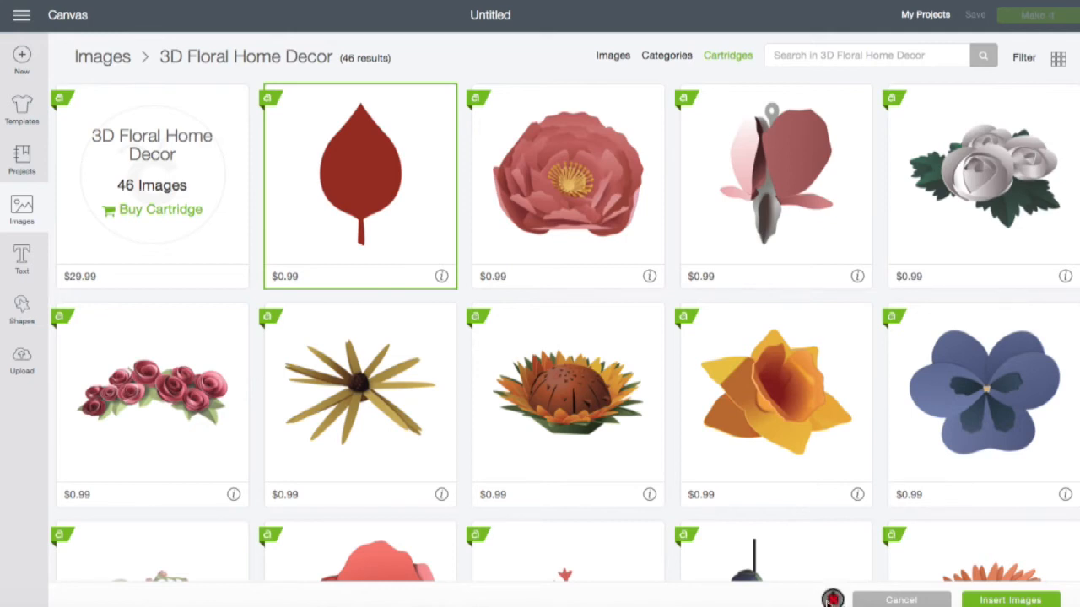
{"action": "left_click", "coordinate": [984, 601]}
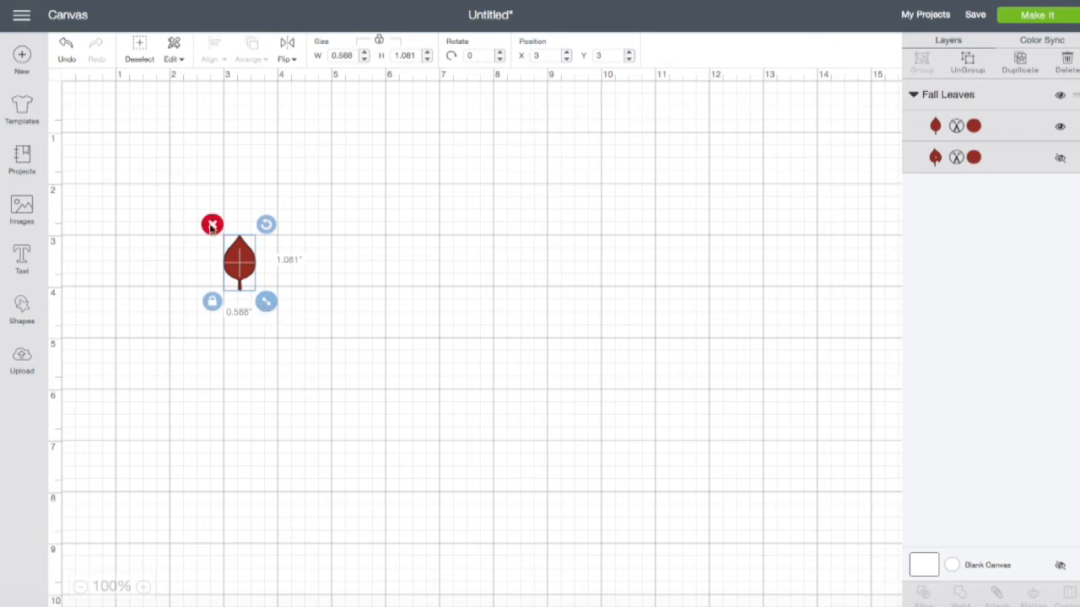
- Try rotating the red leaf to 270 degrees, and undo the rotation
{"action": "left_click", "coordinate": [268, 226]}
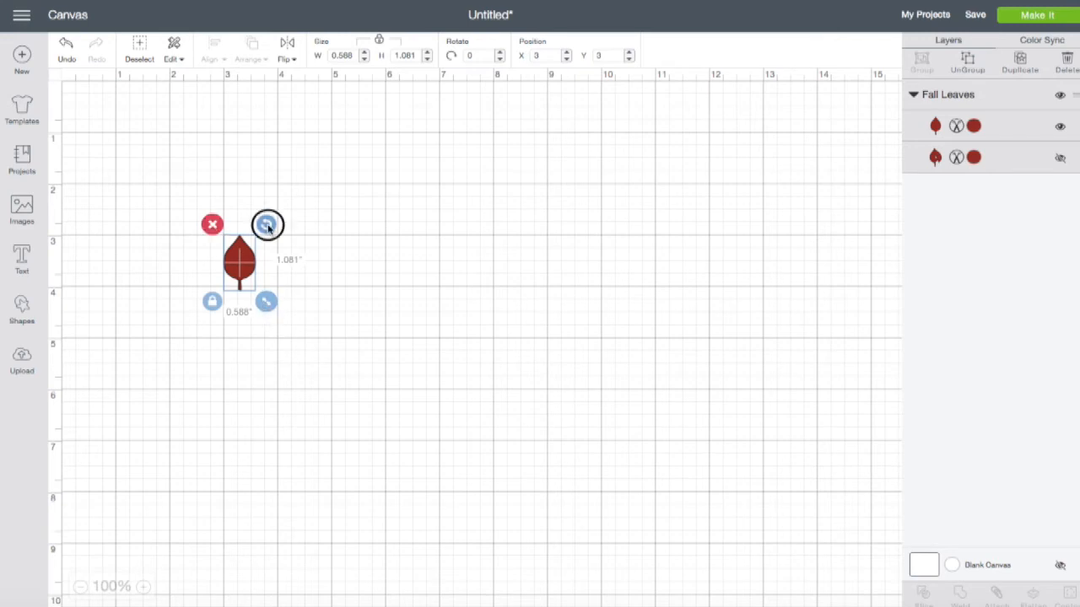
{"action": "mouse_move", "coordinate": [267, 226]}
{"action": "left_mouse_down"}
{"action": "mouse_move", "coordinate": [219, 220]}
{"action": "mouse_move", "coordinate": [197, 233]}
{"action": "mouse_move", "coordinate": [205, 214]}
{"action": "mouse_move", "coordinate": [253, 211]}
{"action": "mouse_move", "coordinate": [266, 223]}
{"action": "left_mouse_up"}
{"action": "left_click_drag", "start_coordinate": [267, 226], "coordinate": [192, 244]}
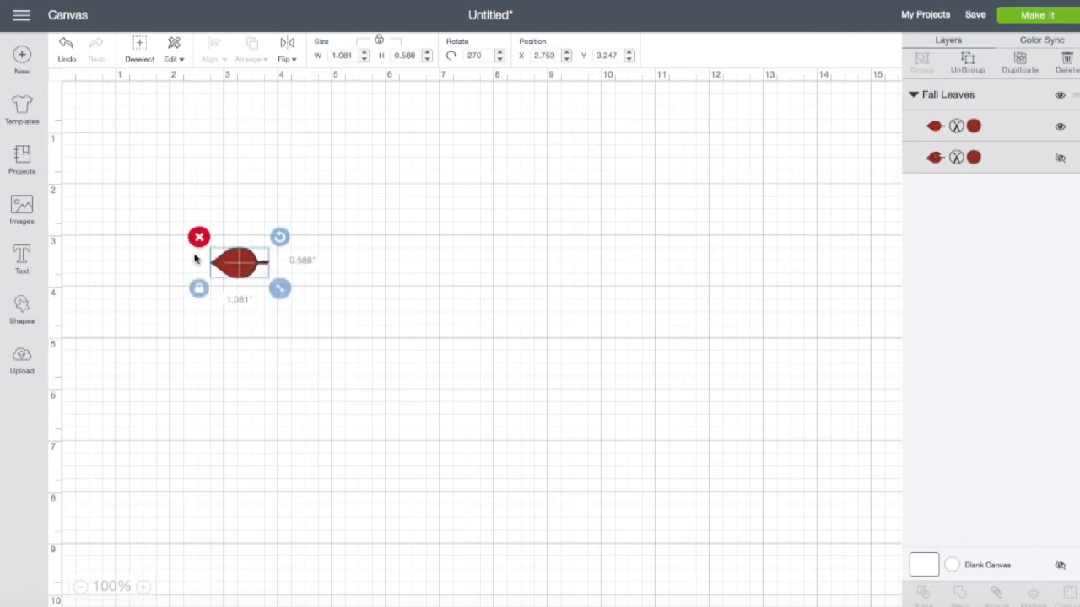
{"action": "key", "text": "ctrl+z"}
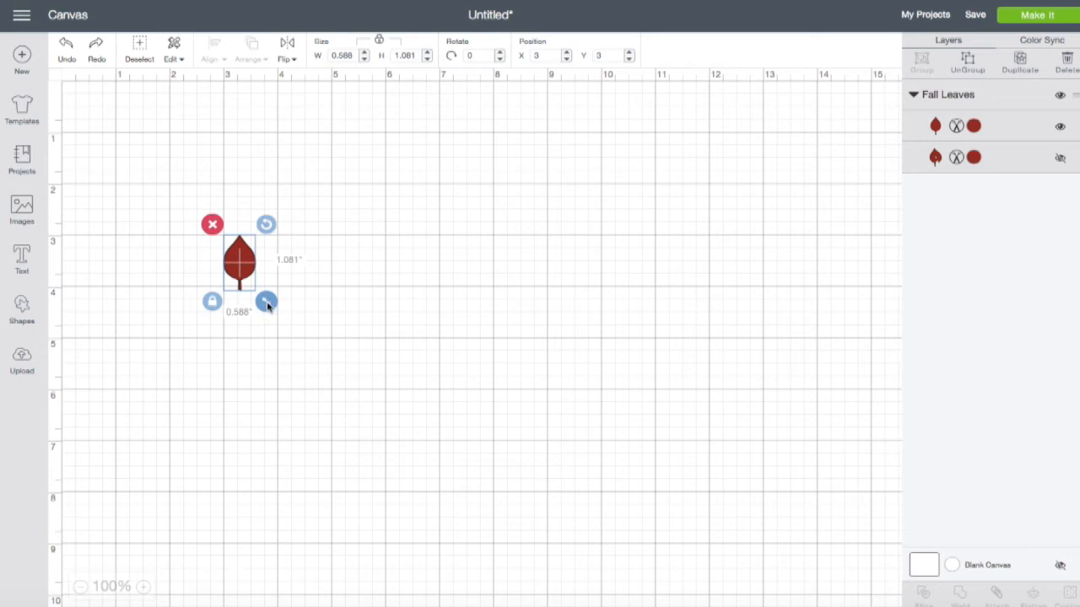
- Enlarge the red leaf proportionally, stretch it to about 2.61 by 3.64 inches with proportions unlocked, and lock the proportions again
{"action": "left_click", "coordinate": [269, 306]}
{"action": "left_click_drag", "start_coordinate": [269, 306], "coordinate": [343, 428]}
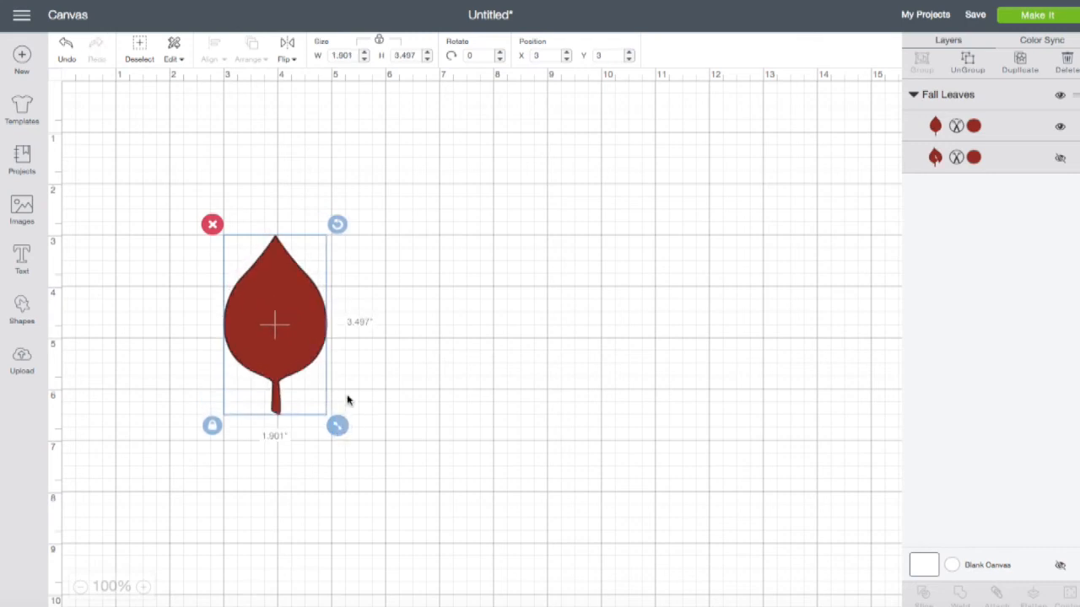
{"action": "left_click", "coordinate": [212, 427]}
{"action": "left_click_drag", "start_coordinate": [338, 429], "coordinate": [376, 433]}
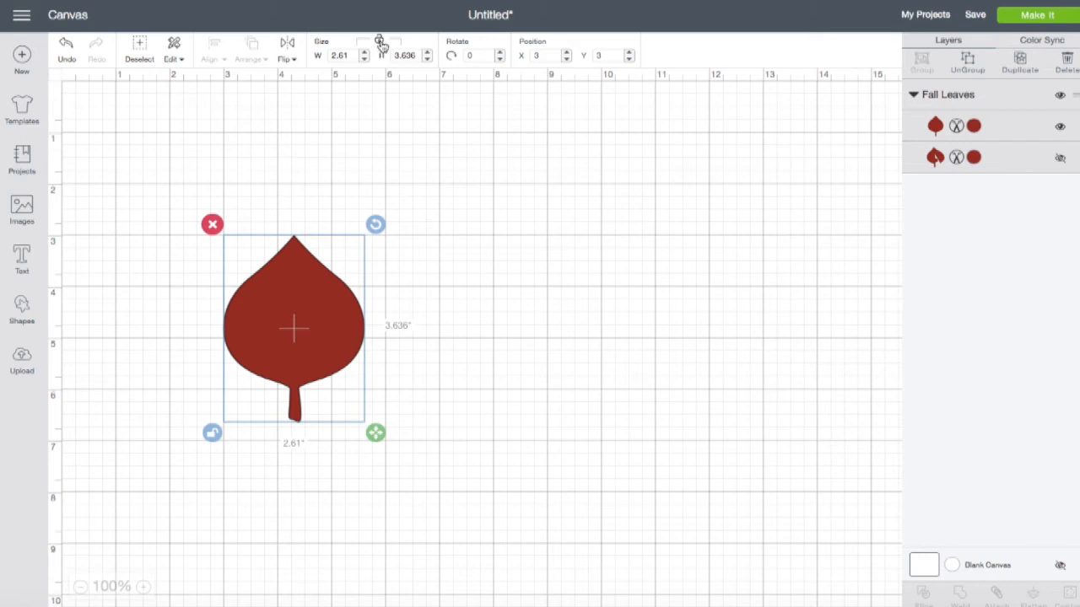
{"action": "left_click", "coordinate": [213, 436]}
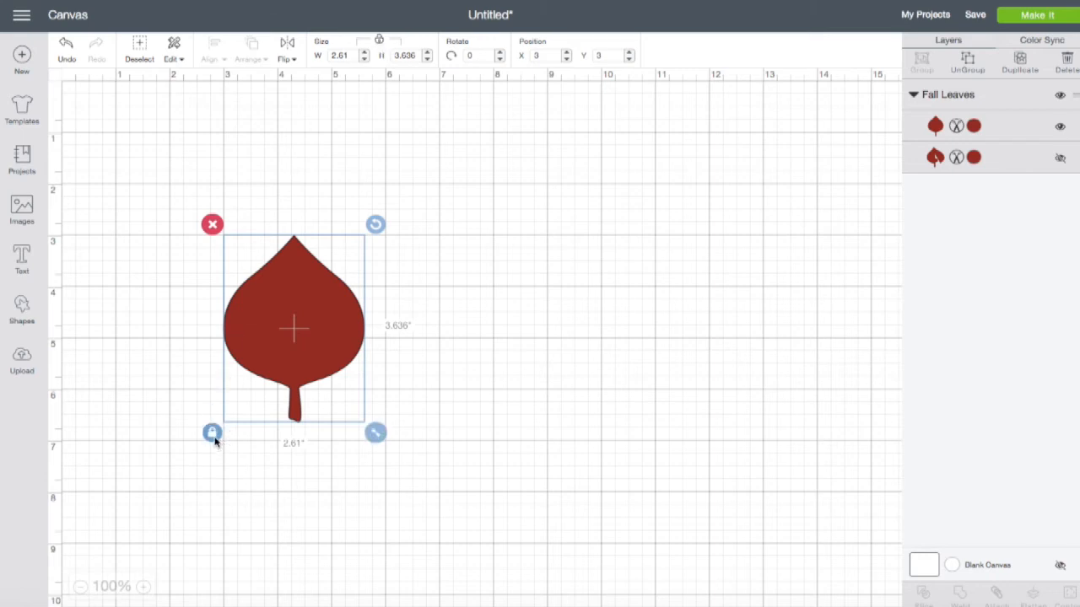
{"action": "left_click", "coordinate": [379, 41]}
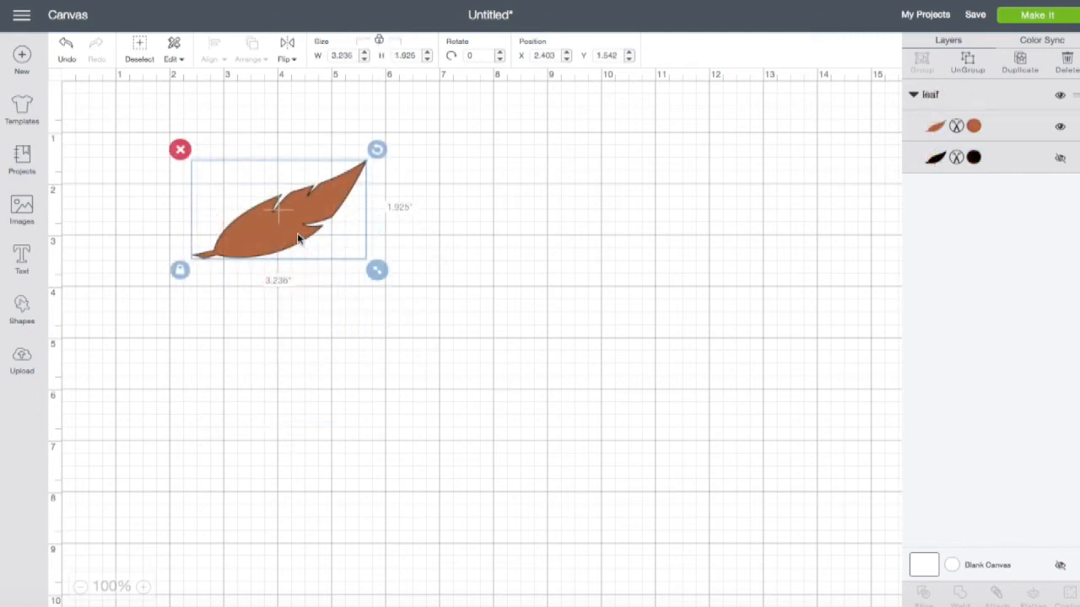
- Enlarge the brown leaf to about 4.47 by 2.66 inches and show its hidden black layer
{"action": "left_click_drag", "start_coordinate": [377, 270], "coordinate": [448, 376]}
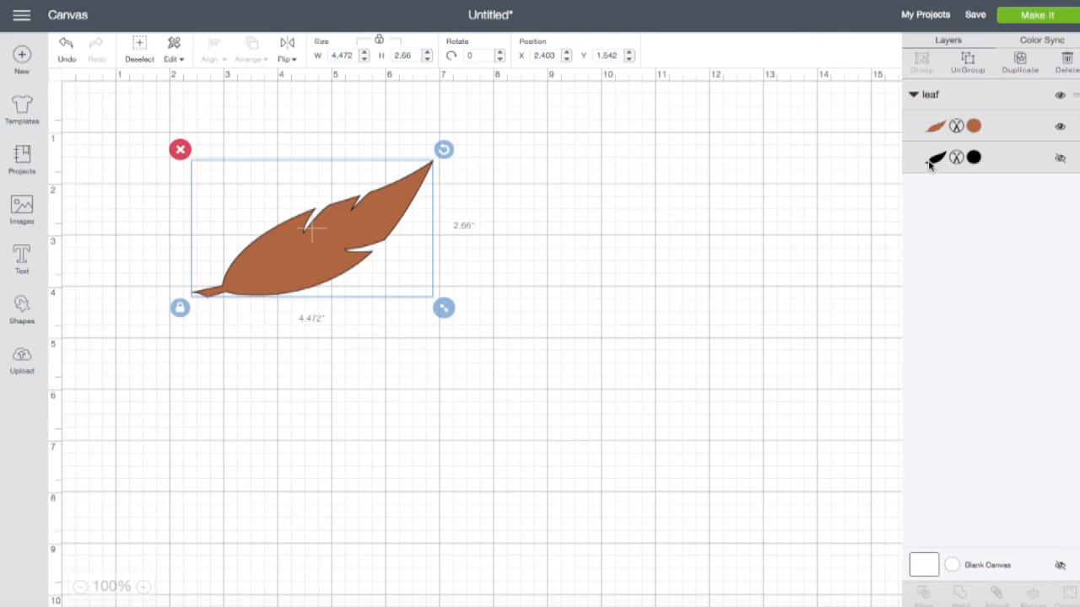
{"action": "left_click", "coordinate": [1060, 161]}
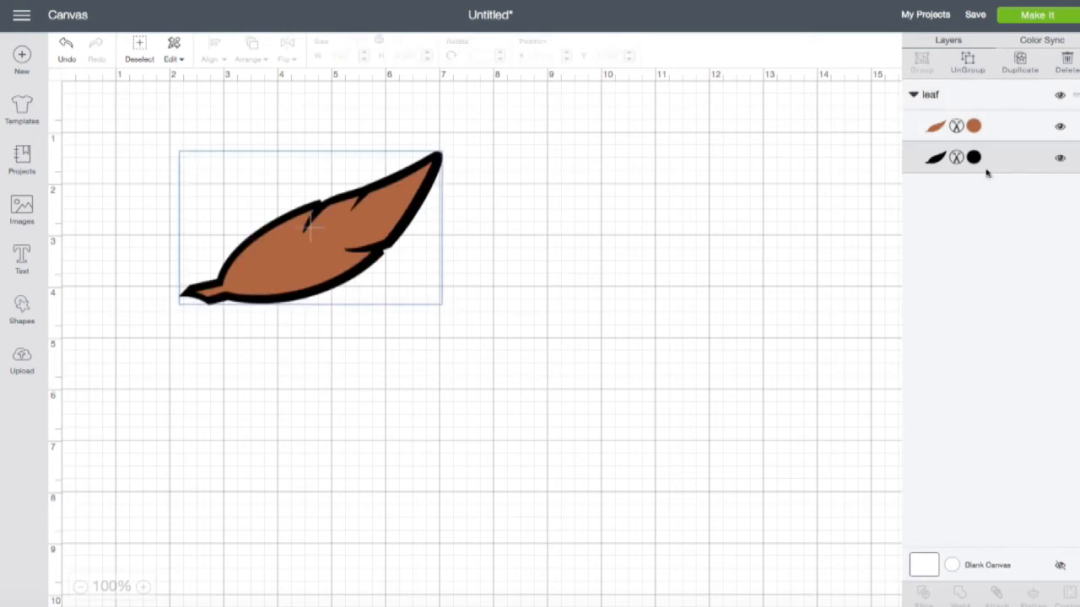
- Ungroup the leaf into separate brown and black images, and undo the last trial change
{"action": "left_click_drag", "start_coordinate": [350, 243], "coordinate": [600, 247]}
{"action": "left_click", "coordinate": [970, 59]}
{"action": "left_click", "coordinate": [311, 456]}
{"action": "key", "text": "ctrl+z"}
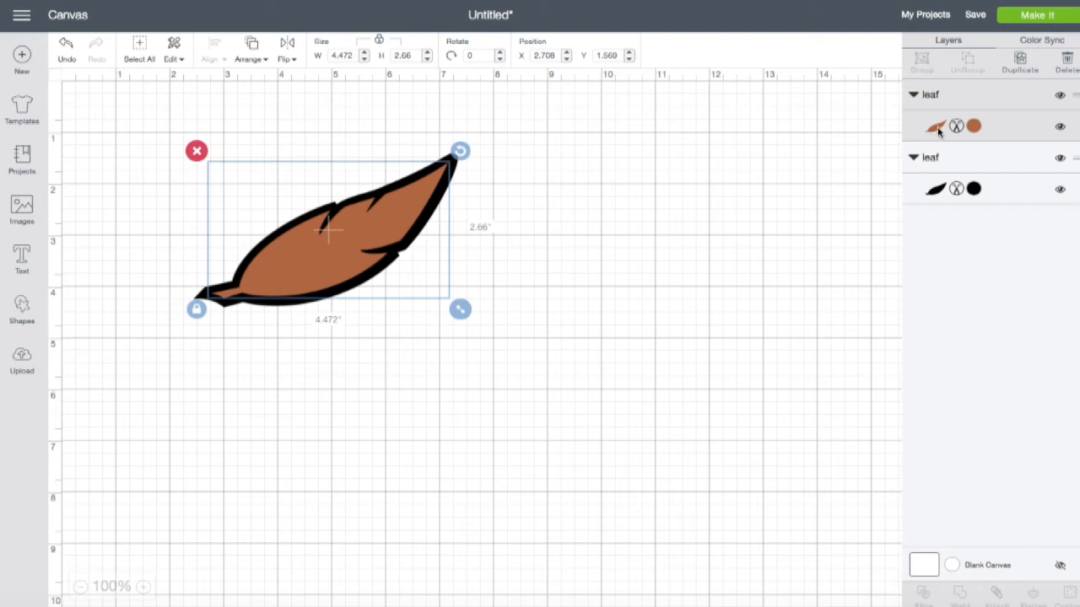
- Recolor the brown leaf layer green (#6E933D) and move it off the black layer, beside it
{"action": "left_click", "coordinate": [937, 129]}
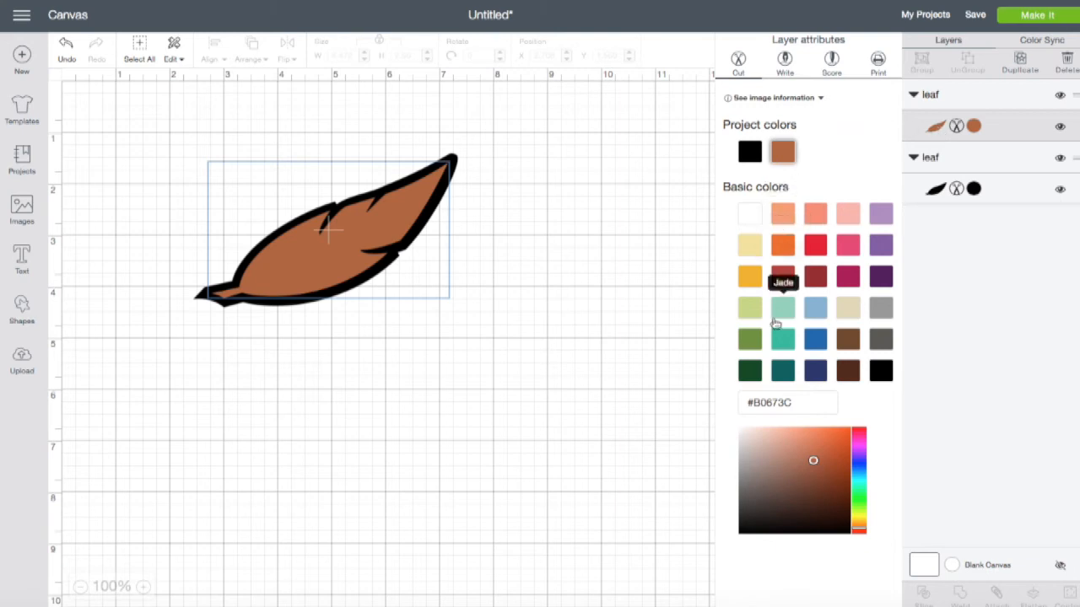
{"action": "left_click", "coordinate": [750, 342]}
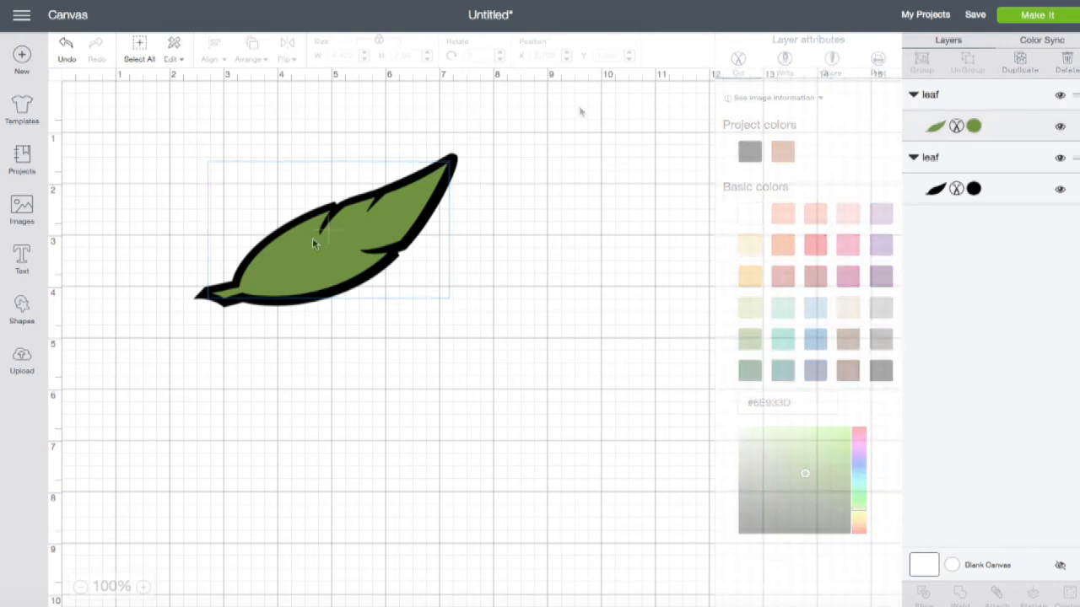
{"action": "left_click_drag", "start_coordinate": [313, 243], "coordinate": [548, 241]}
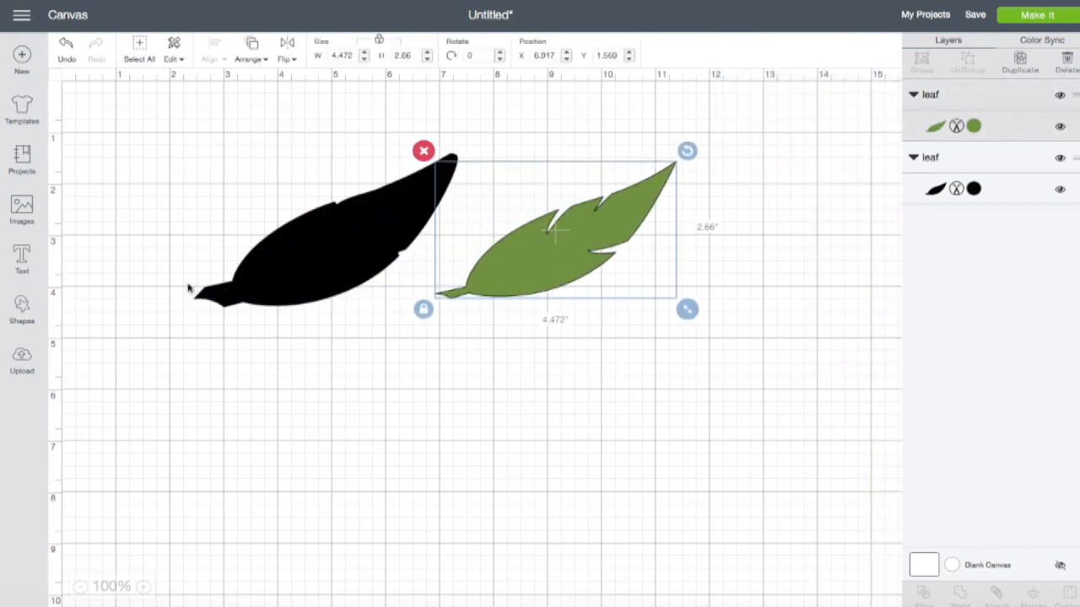
- Center-align the green and black leaf images on each other and group them
{"action": "left_click", "coordinate": [166, 117]}
{"action": "left_click_drag", "start_coordinate": [144, 97], "coordinate": [733, 393]}
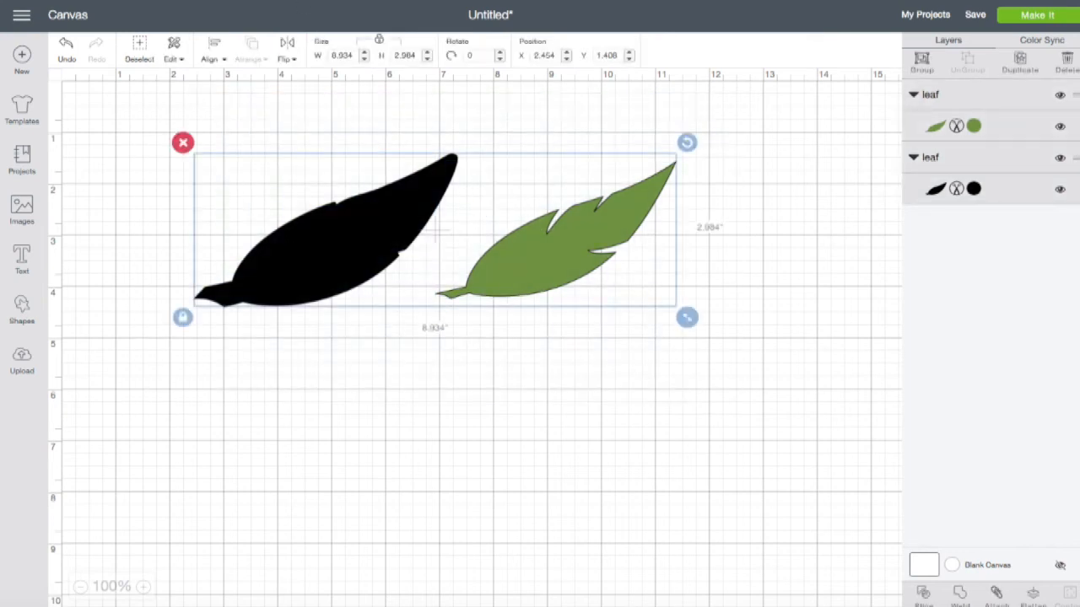
{"action": "left_click", "coordinate": [211, 54]}
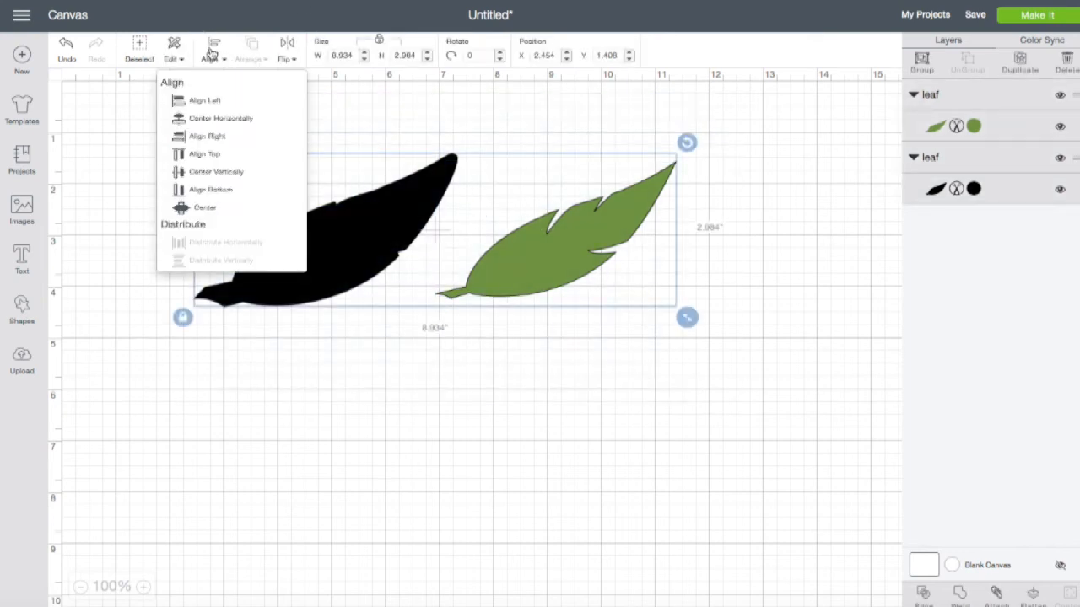
{"action": "left_click", "coordinate": [203, 210]}
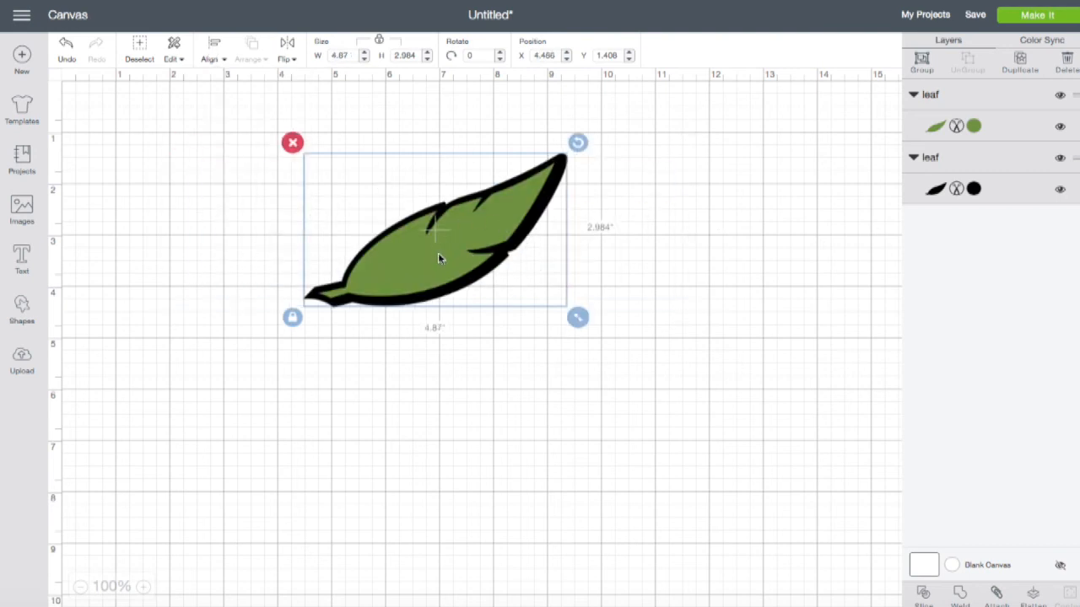
{"action": "left_click", "coordinate": [922, 61]}
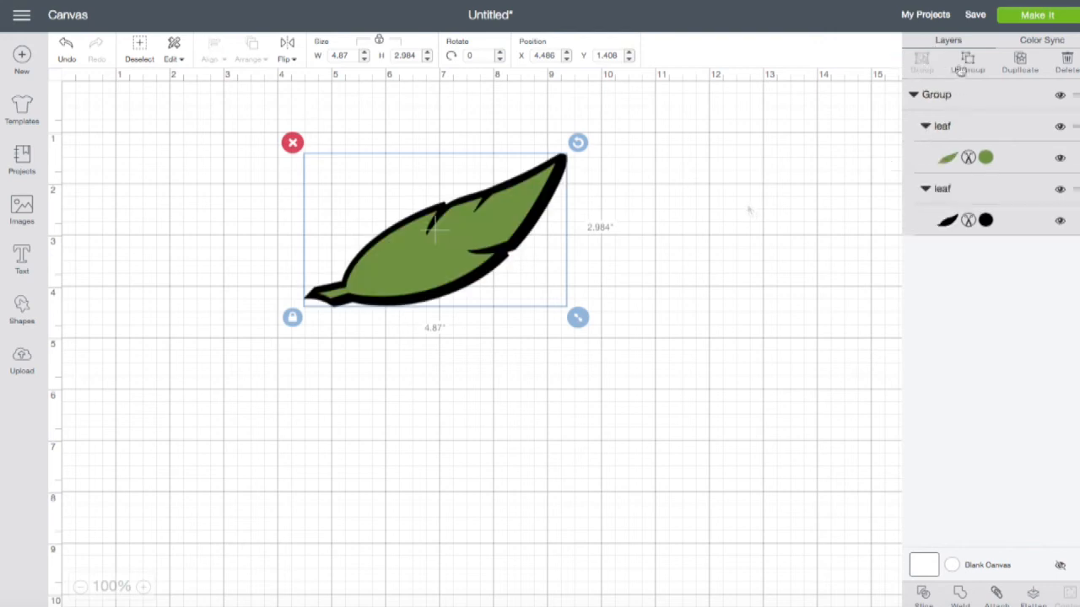
- Ungroup the green and black leaves, move them apart on the canvas, and deselect them
{"action": "left_click", "coordinate": [962, 68]}
{"action": "left_click_drag", "start_coordinate": [446, 247], "coordinate": [690, 237]}
{"action": "left_click_drag", "start_coordinate": [375, 268], "coordinate": [327, 226]}
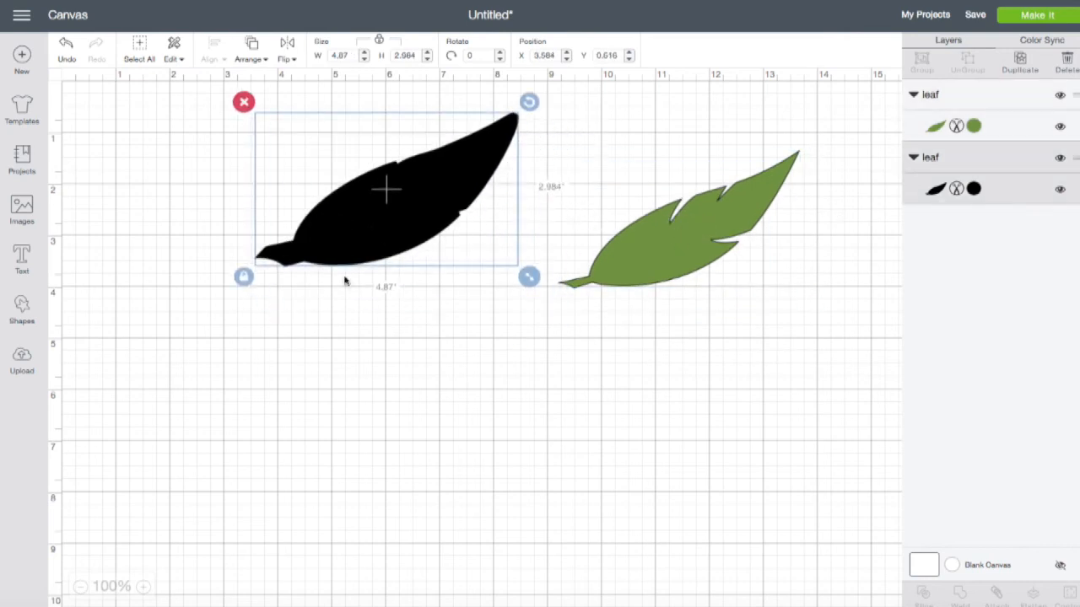
{"action": "left_click", "coordinate": [358, 358]}
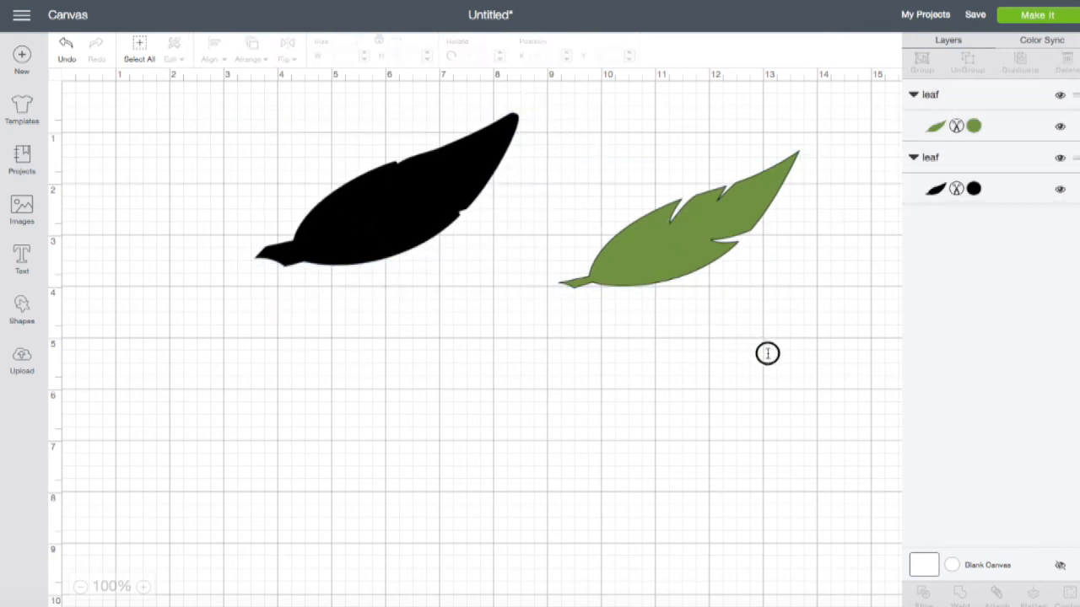
- Move both leaves together to about X 0.695, Y 2.13, select each one separately, and deselect them
{"action": "left_click_drag", "start_coordinate": [209, 90], "coordinate": [853, 378]}
{"action": "left_click_drag", "start_coordinate": [401, 192], "coordinate": [246, 270]}
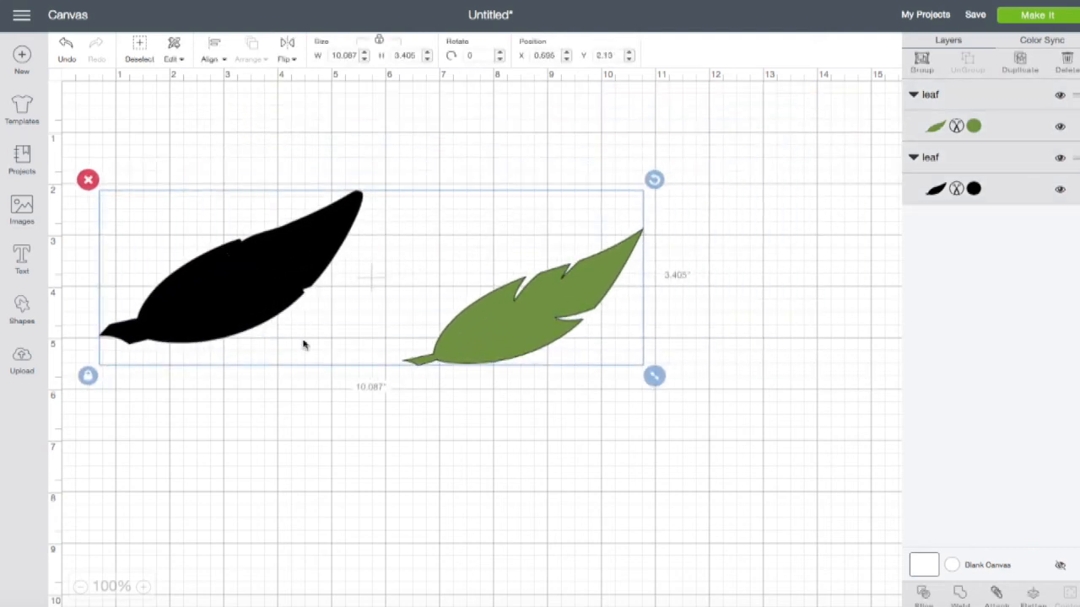
{"action": "left_click", "coordinate": [329, 555]}
{"action": "left_click", "coordinate": [523, 313]}
{"action": "left_click", "coordinate": [239, 296]}
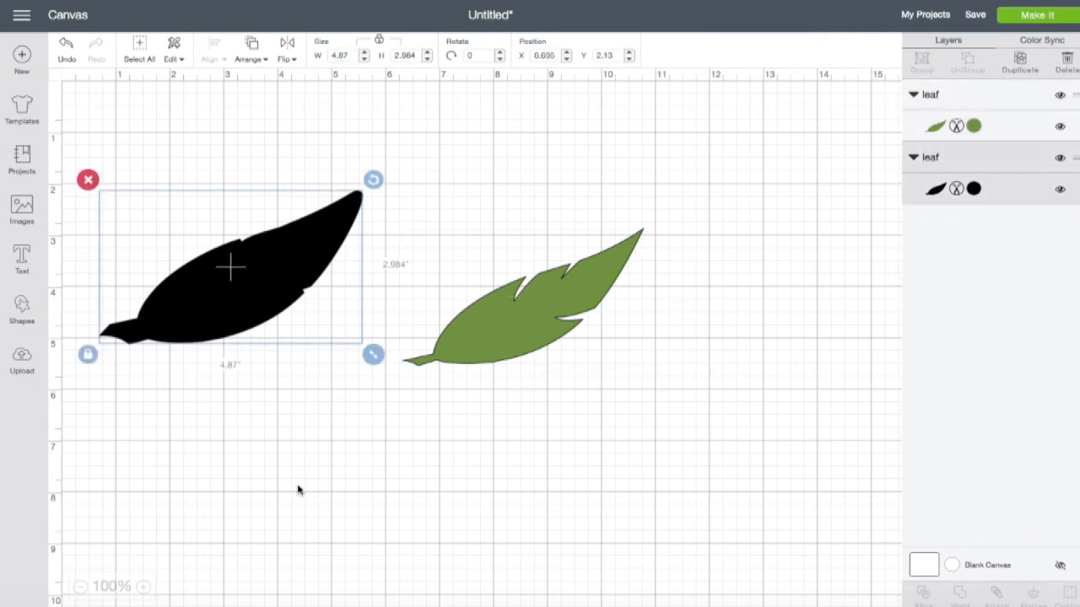
{"action": "left_click", "coordinate": [237, 364]}
- Center-align the two separate leaves and group them into one image positioned at about X 3.79, Y 1.341
{"action": "left_click_drag", "start_coordinate": [105, 128], "coordinate": [672, 452]}
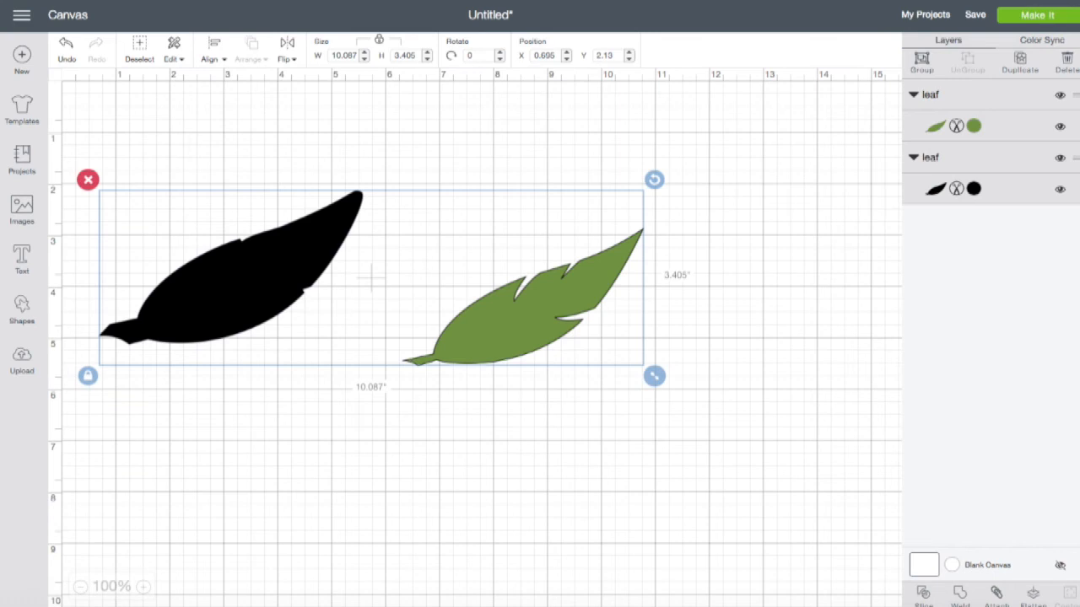
{"action": "left_click", "coordinate": [213, 53]}
{"action": "left_click", "coordinate": [208, 211]}
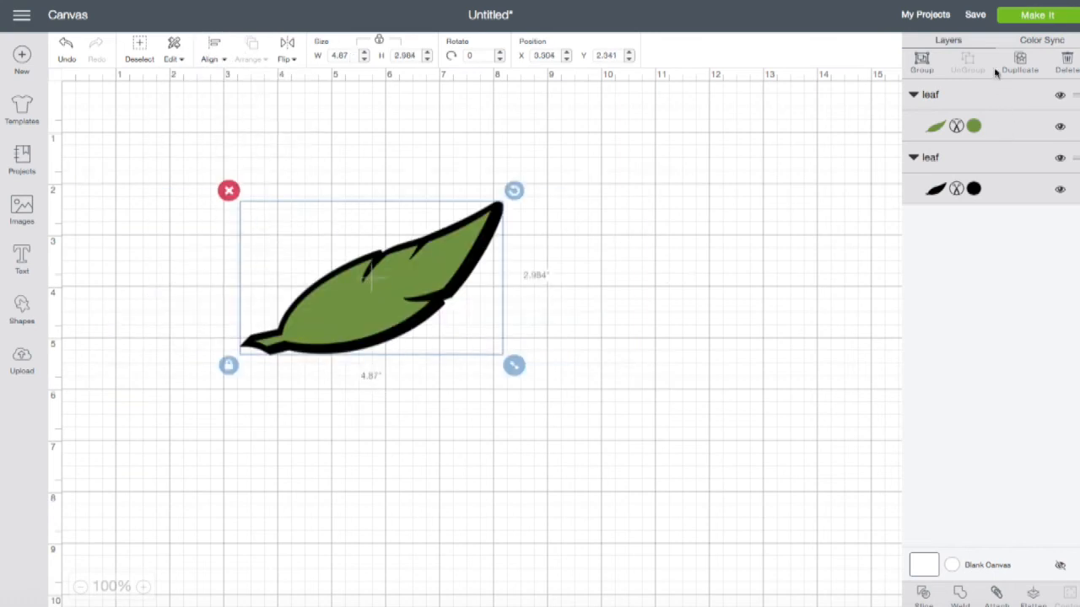
{"action": "left_click", "coordinate": [922, 60]}
{"action": "left_click_drag", "start_coordinate": [426, 301], "coordinate": [452, 250]}
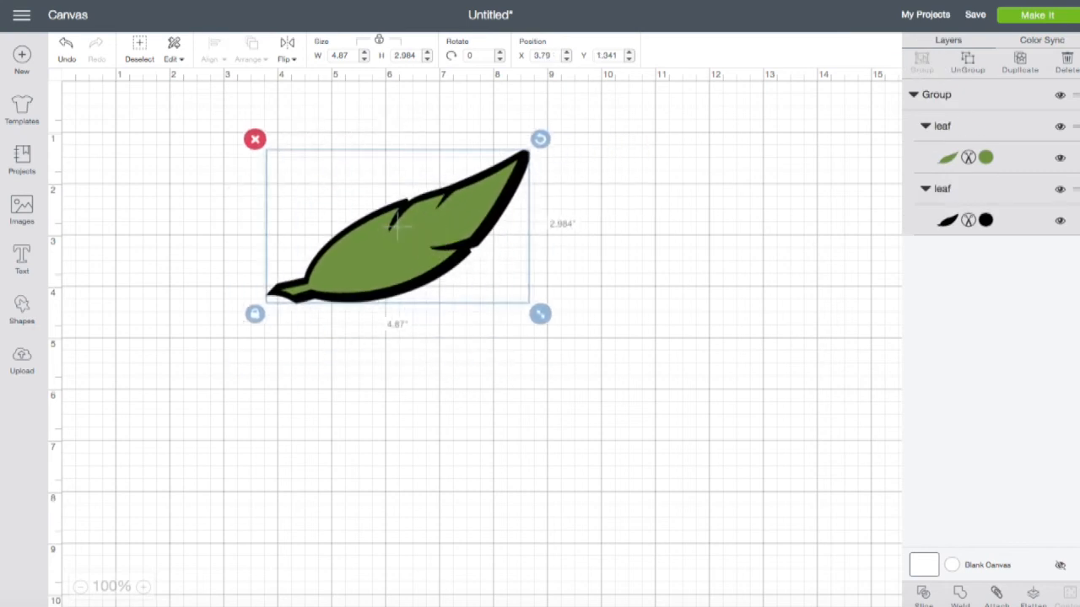
- Hide the black leaf layer of the group, and undo the hiding
{"action": "left_click", "coordinate": [1060, 220]}
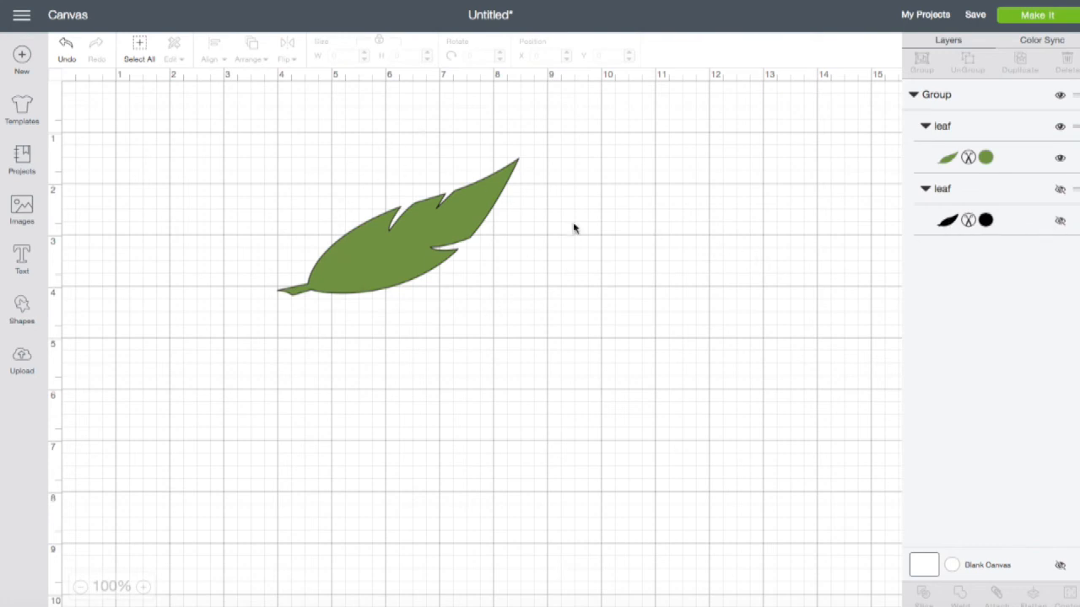
{"action": "key", "text": "ctrl+z"}
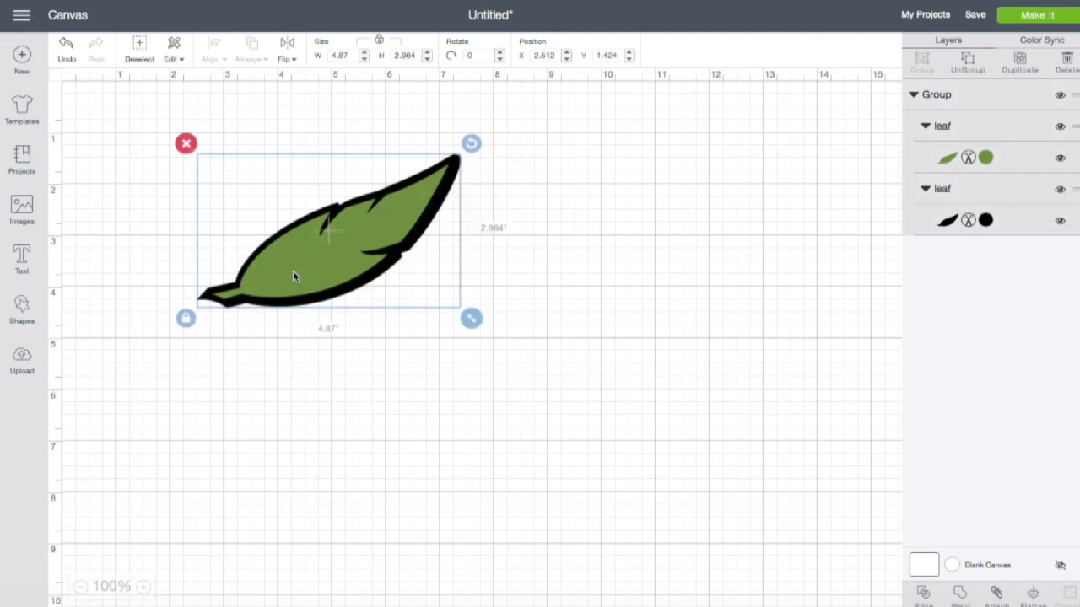
- Copy and paste the leaf group, place the copy at about X 7.262, Y 1.022, and duplicate that copy three times
{"action": "right_click", "coordinate": [313, 262]}
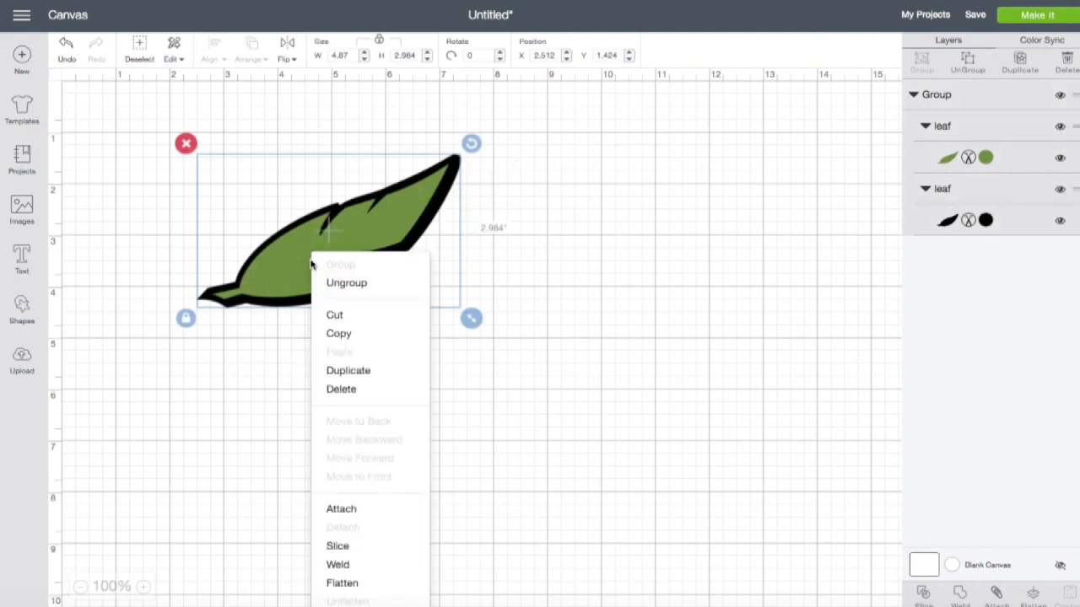
{"action": "left_click", "coordinate": [336, 335]}
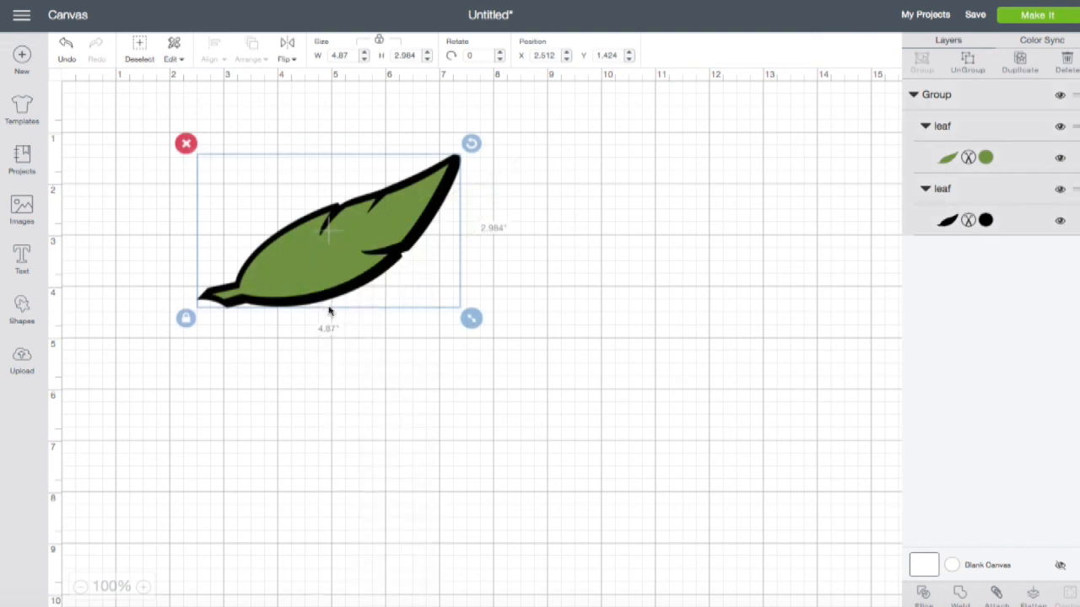
{"action": "right_click", "coordinate": [323, 262]}
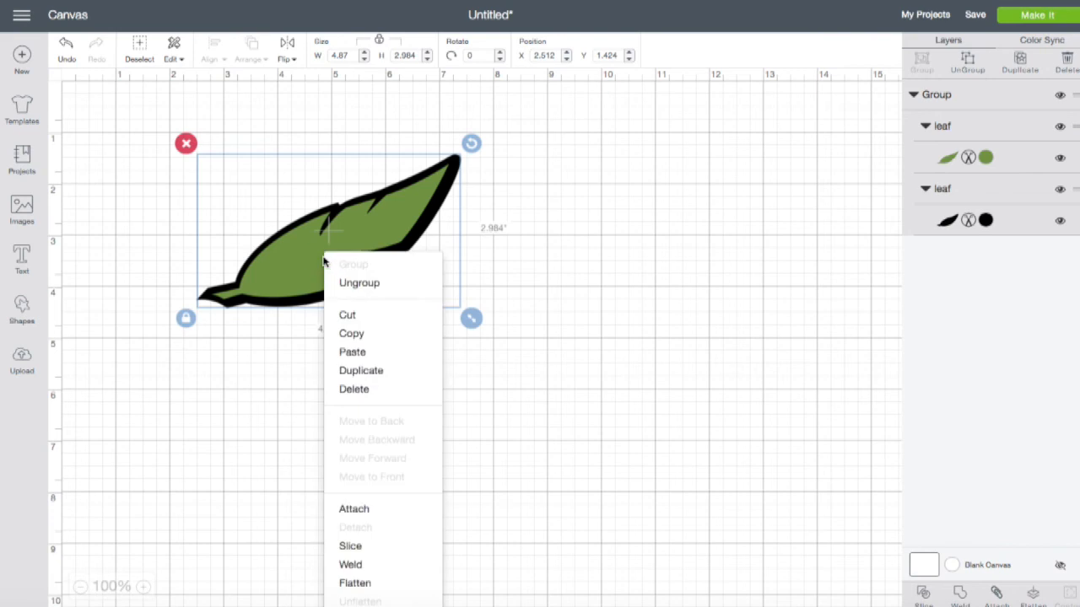
{"action": "left_click", "coordinate": [347, 359]}
{"action": "left_click_drag", "start_coordinate": [343, 304], "coordinate": [606, 242]}
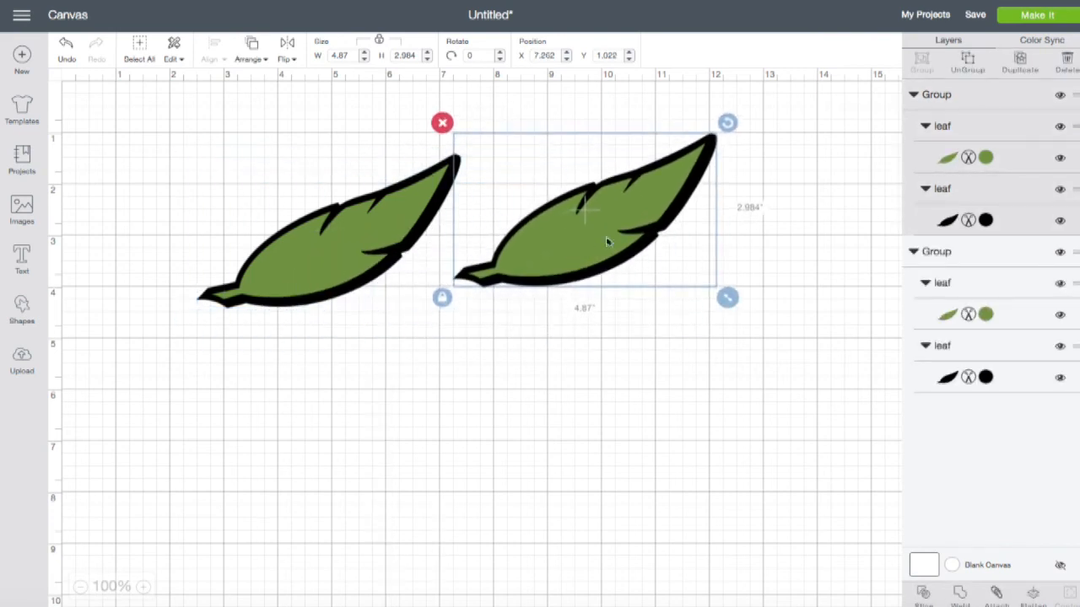
{"action": "left_click", "coordinate": [1020, 60]}
{"action": "left_click", "coordinate": [1020, 59]}
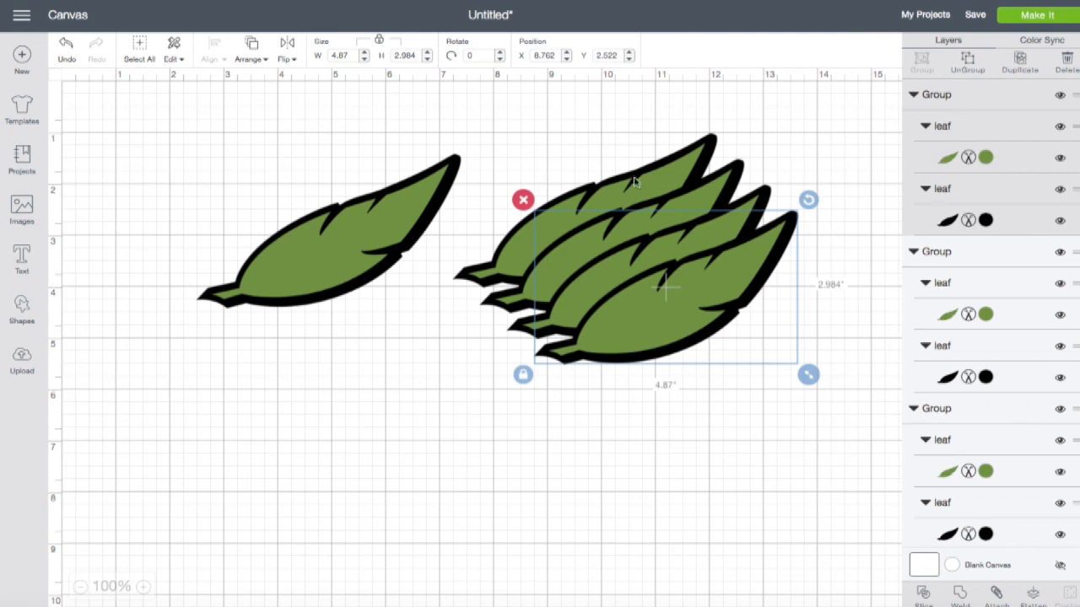
- Delete the four leaf copies one by one and select the original leaf group
{"action": "left_click", "coordinate": [523, 200]}
{"action": "left_click", "coordinate": [626, 318]}
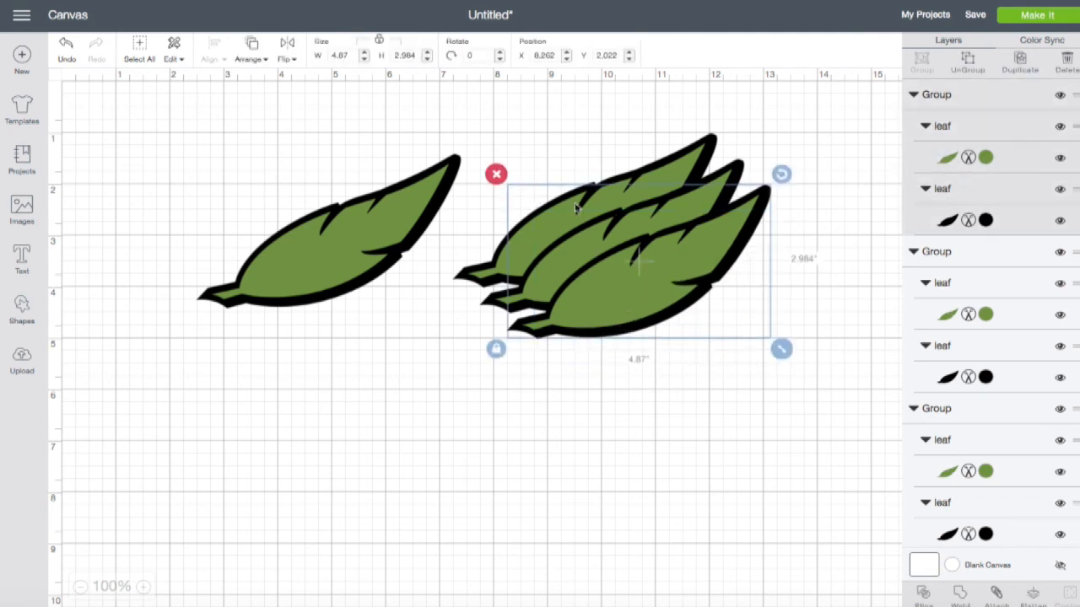
{"action": "left_click", "coordinate": [494, 174]}
{"action": "left_click", "coordinate": [567, 223]}
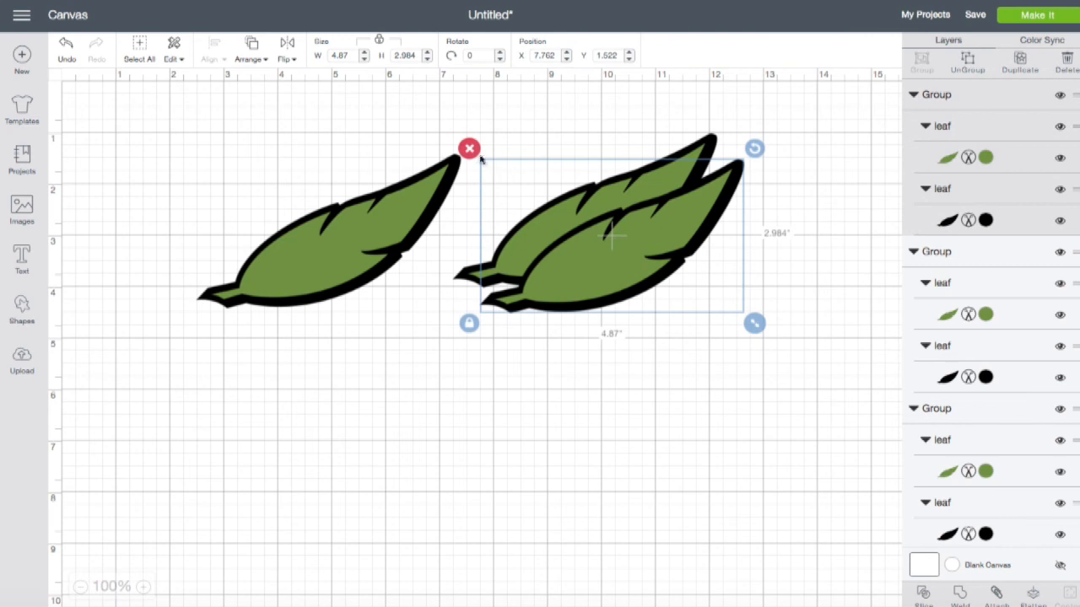
{"action": "left_click", "coordinate": [468, 149]}
{"action": "left_click", "coordinate": [559, 241]}
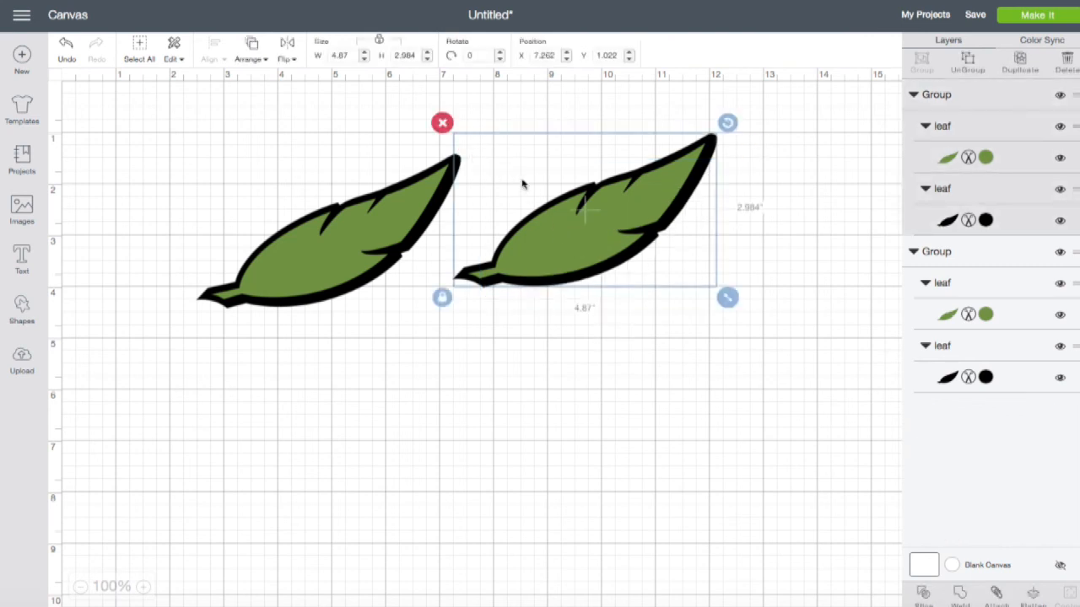
{"action": "left_click", "coordinate": [445, 127]}
{"action": "left_click", "coordinate": [389, 224]}
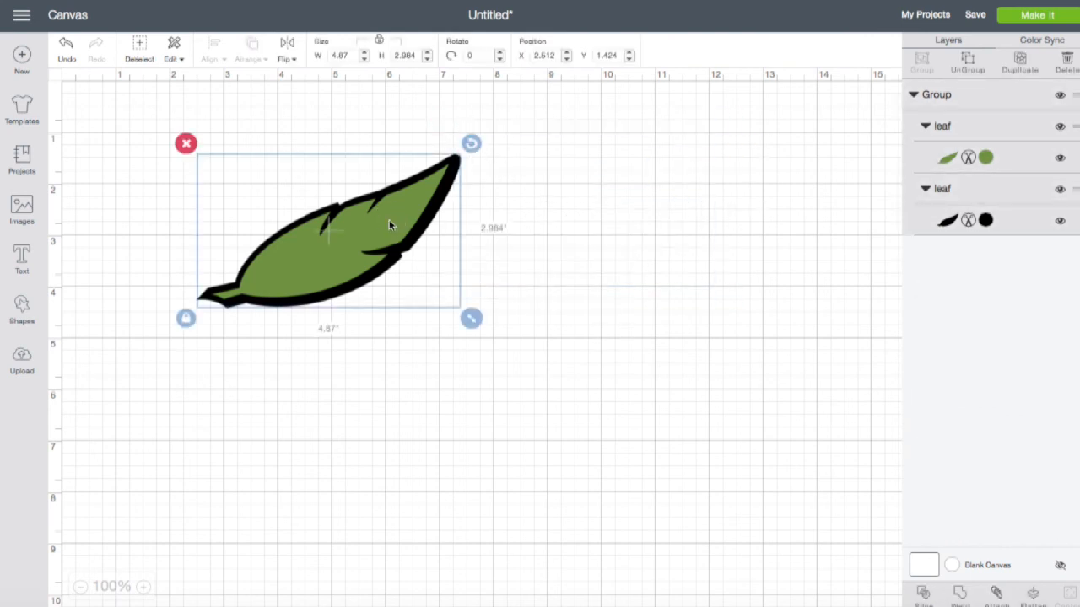
- Paste four more copies of the leaf group and spread them apart across the canvas
{"action": "key", "text": "ctrl+v"}
{"action": "key", "text": "ctrl+v"}
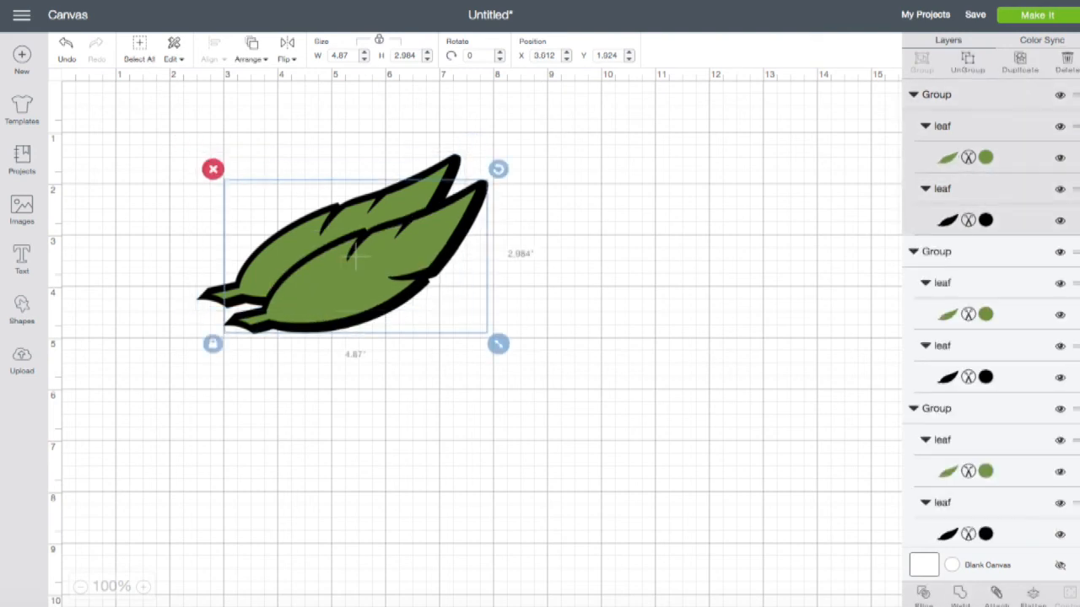
{"action": "left_click_drag", "start_coordinate": [391, 298], "coordinate": [515, 410]}
{"action": "left_click_drag", "start_coordinate": [318, 313], "coordinate": [222, 487]}
{"action": "left_click_drag", "start_coordinate": [342, 289], "coordinate": [311, 360]}
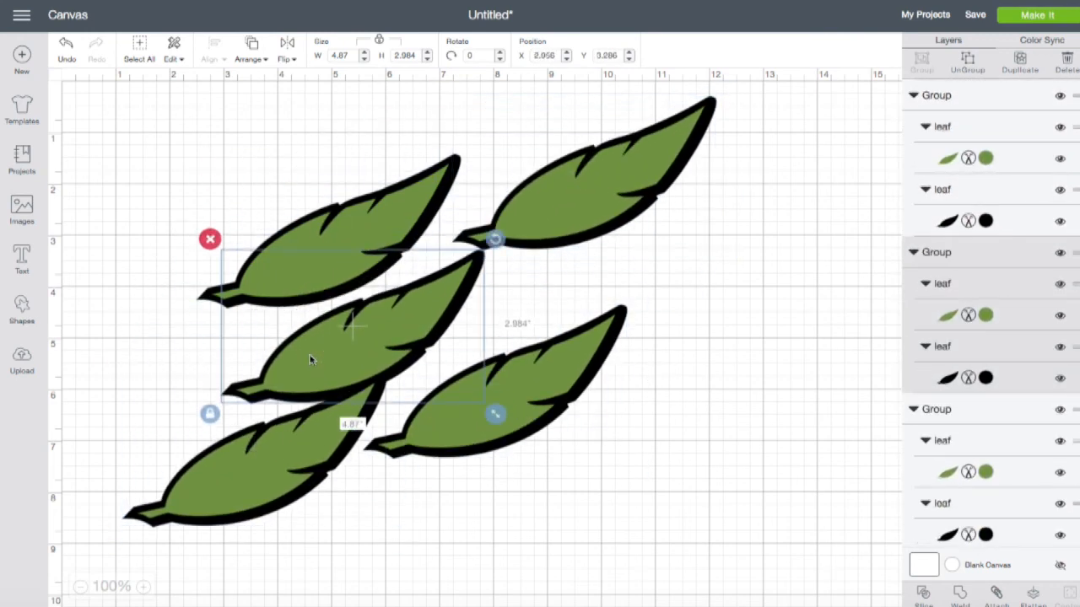
- Undo the moves and pastes of the leaf copies until only the original leaf group is left
{"action": "left_click", "coordinate": [65, 59]}
{"action": "left_click", "coordinate": [66, 59]}
{"action": "left_click", "coordinate": [66, 58]}
{"action": "left_click", "coordinate": [65, 59]}
{"action": "left_click", "coordinate": [66, 58]}
{"action": "left_click", "coordinate": [65, 58]}
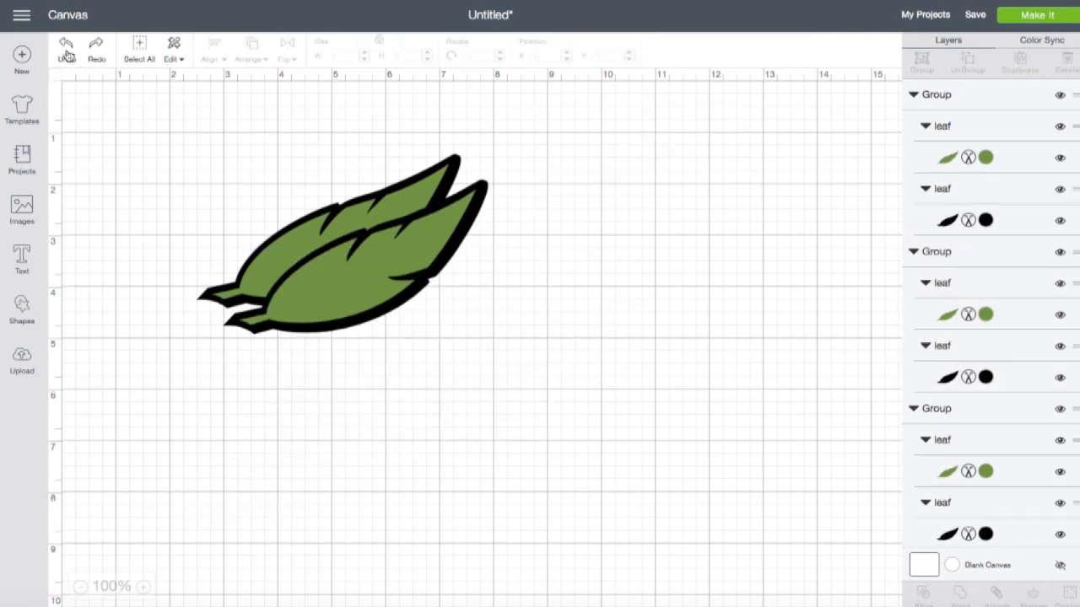
{"action": "left_click", "coordinate": [65, 55]}
{"action": "left_click", "coordinate": [66, 55]}
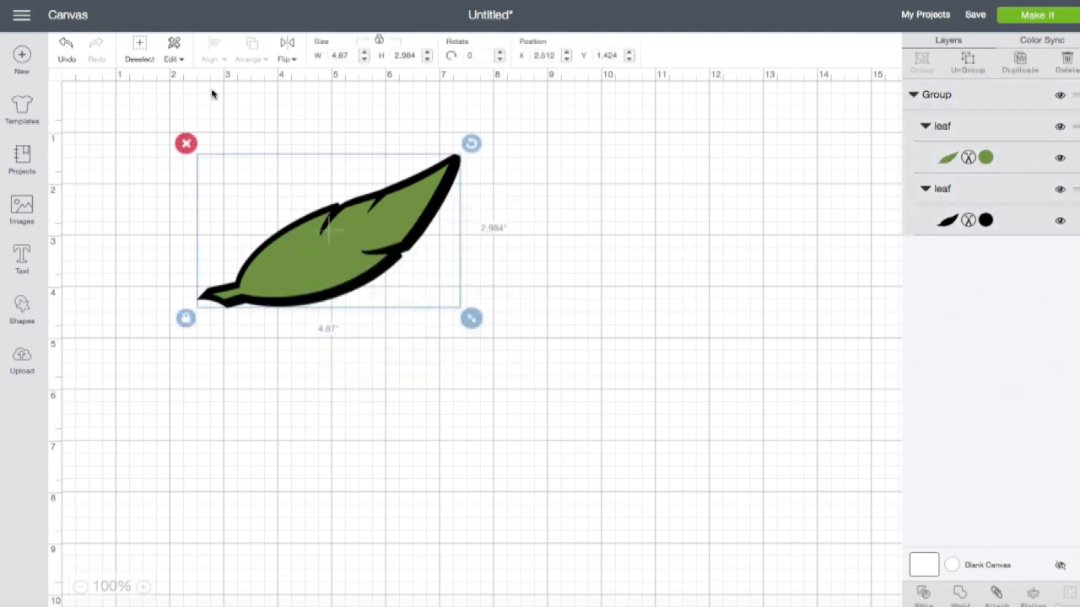
{"action": "left_click", "coordinate": [184, 58]}
{"action": "left_click", "coordinate": [186, 103]}
{"action": "left_click", "coordinate": [175, 58]}
{"action": "left_click", "coordinate": [164, 121]}
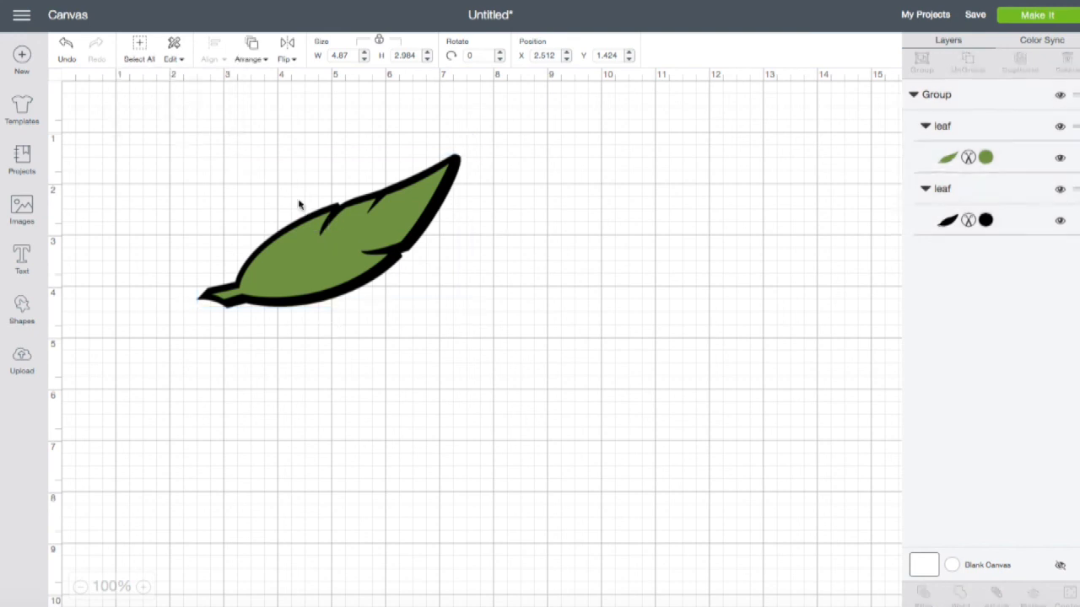
- Move the leaf group to about X 0.831, Y 0.869
{"action": "left_click", "coordinate": [213, 170]}
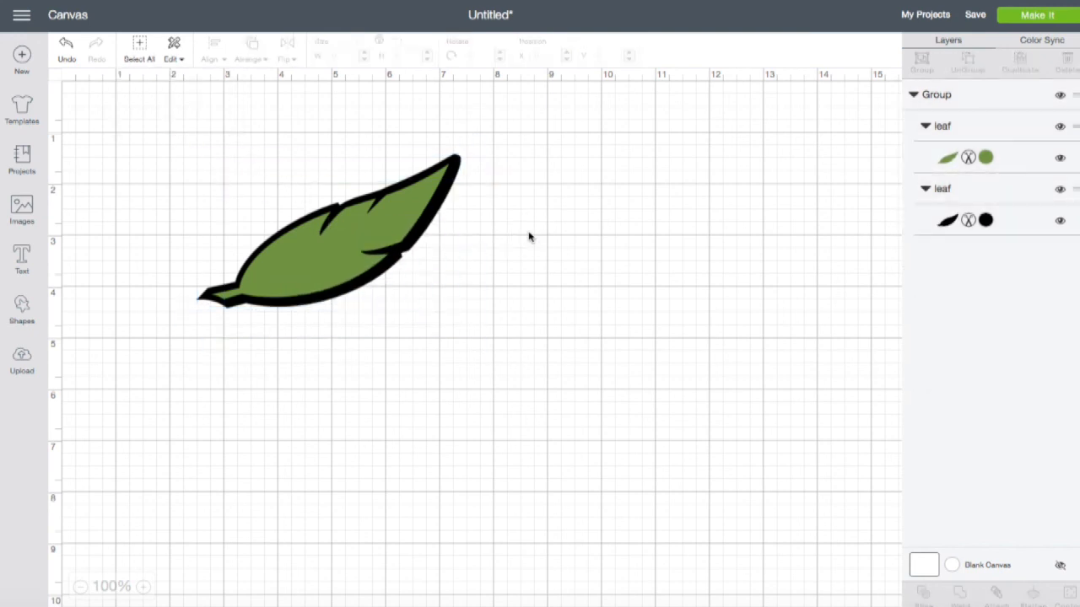
{"action": "left_click_drag", "start_coordinate": [324, 273], "coordinate": [234, 251]}
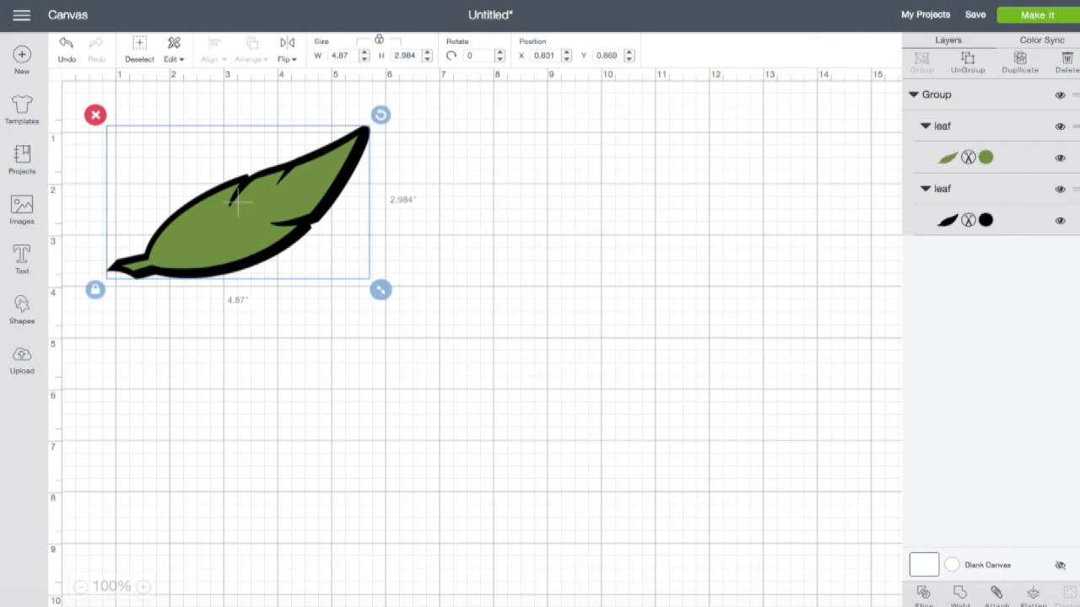
- Preview the leaf's cutting mats with 6 project copies applied, and cancel back to the canvas
{"action": "left_click", "coordinate": [1046, 18]}
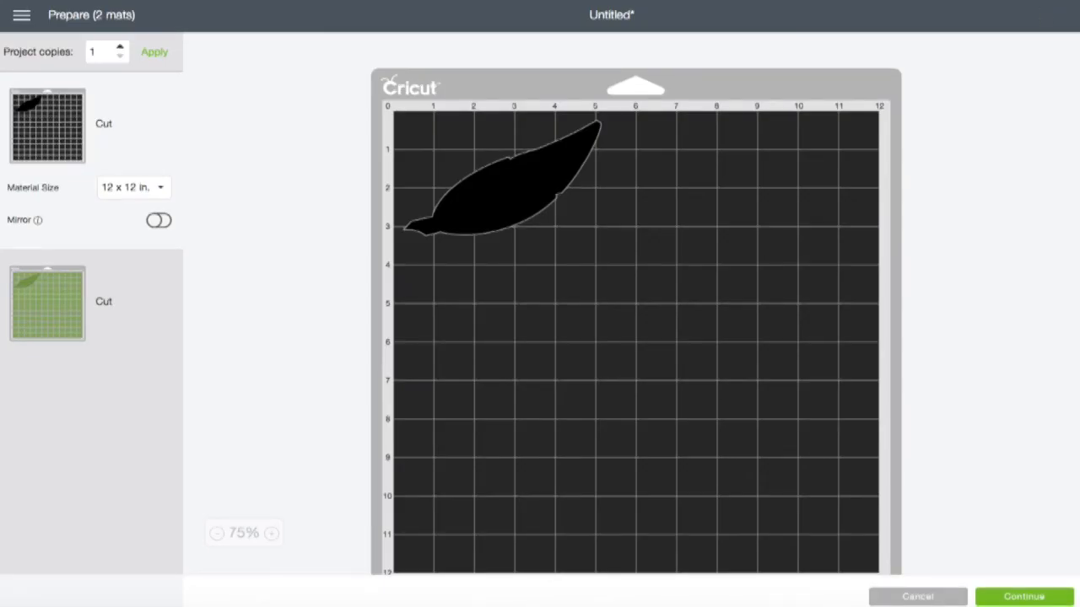
{"action": "left_click", "coordinate": [120, 50]}
{"action": "left_click", "coordinate": [154, 52]}
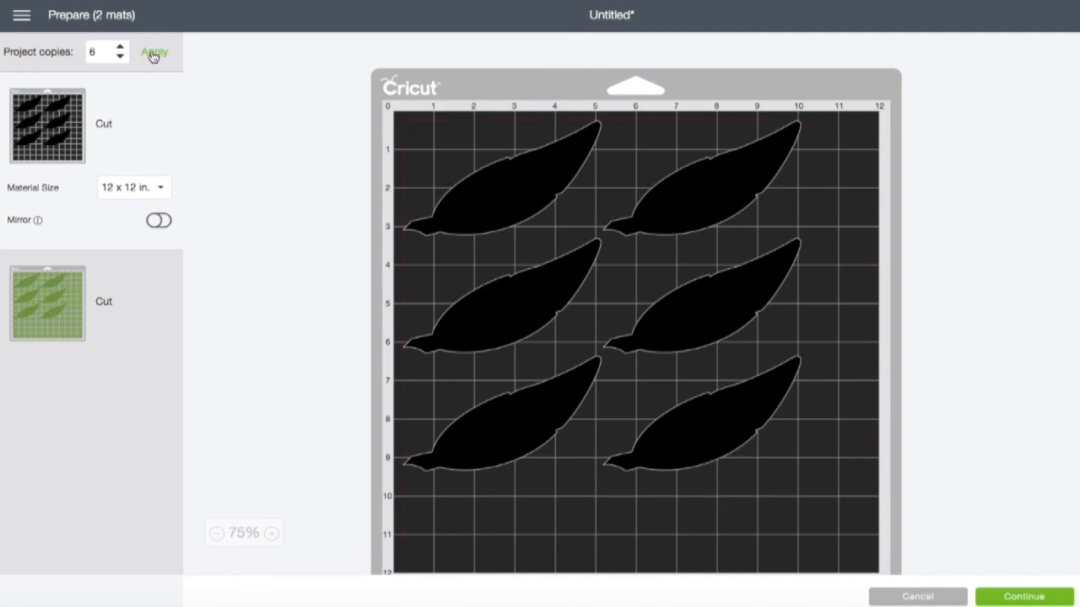
{"action": "left_click", "coordinate": [907, 595]}
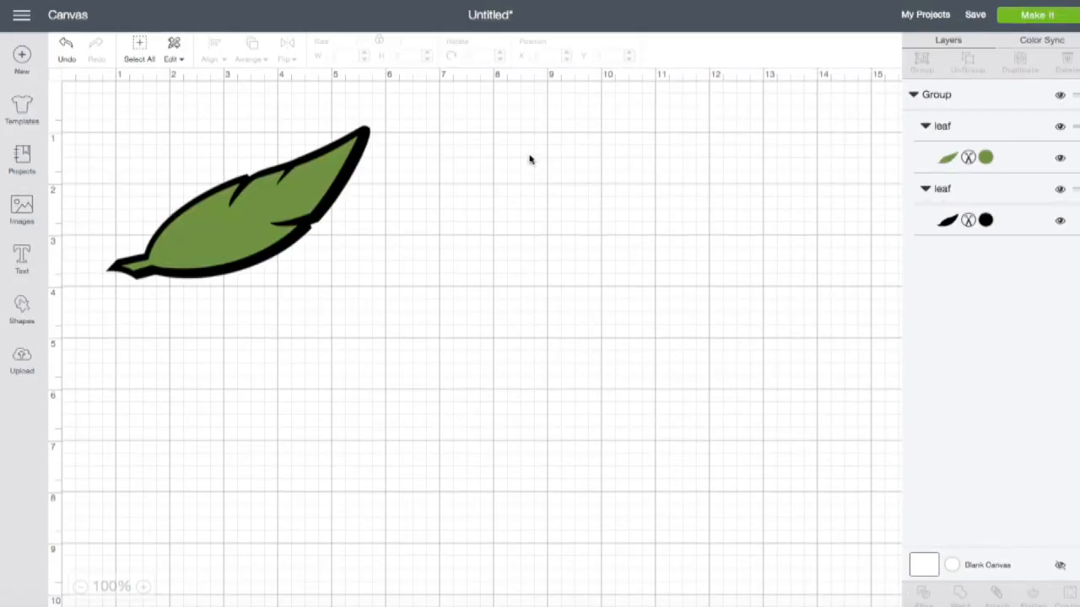
- Select everything on the canvas and delete the leaf group
{"action": "key", "text": "ctrl+a"}
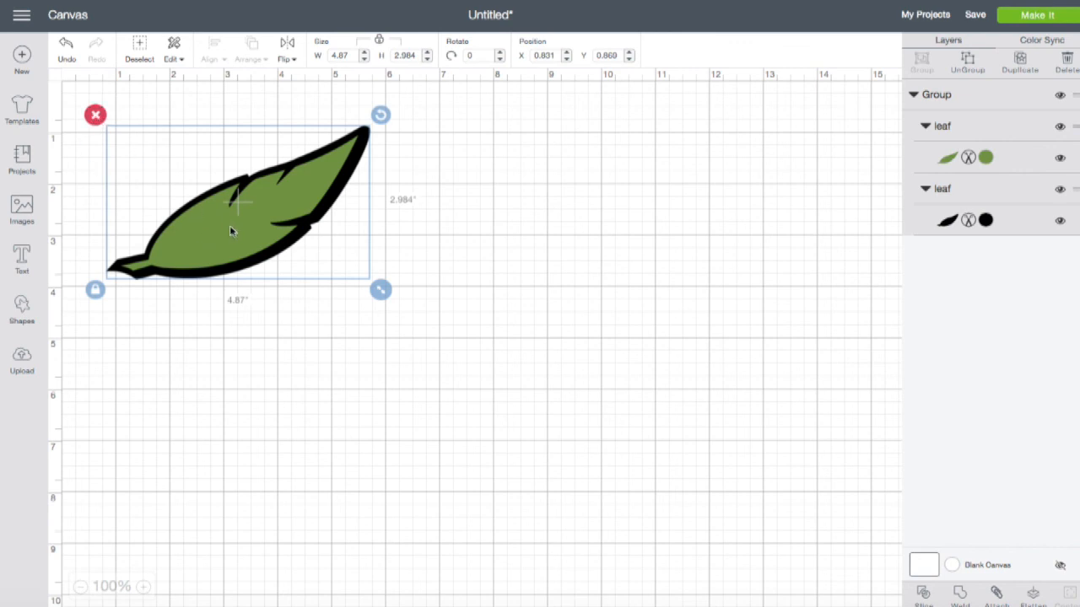
{"action": "left_click", "coordinate": [1067, 64]}
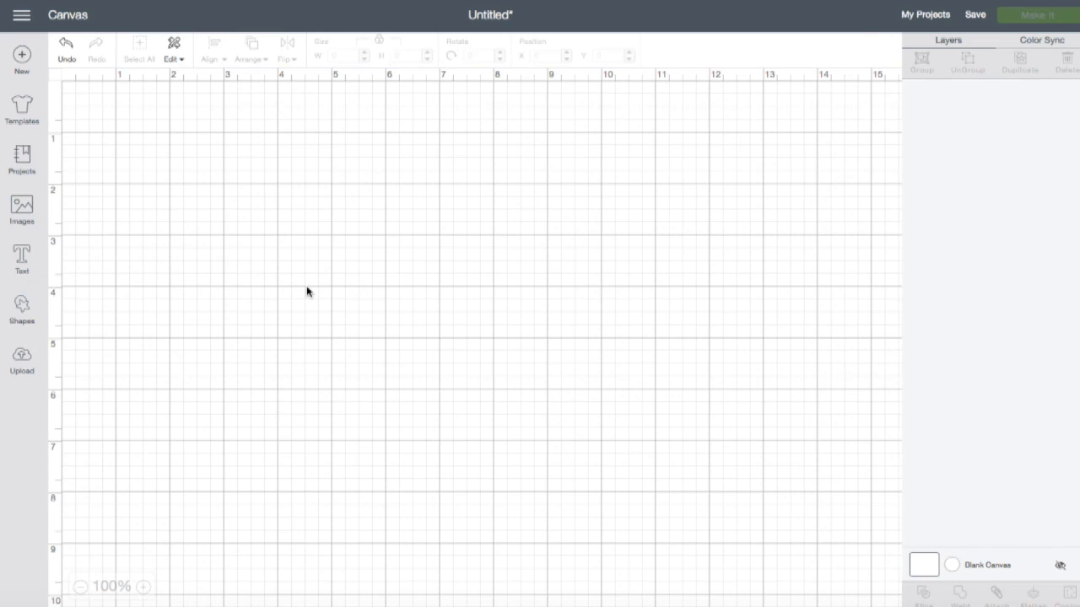